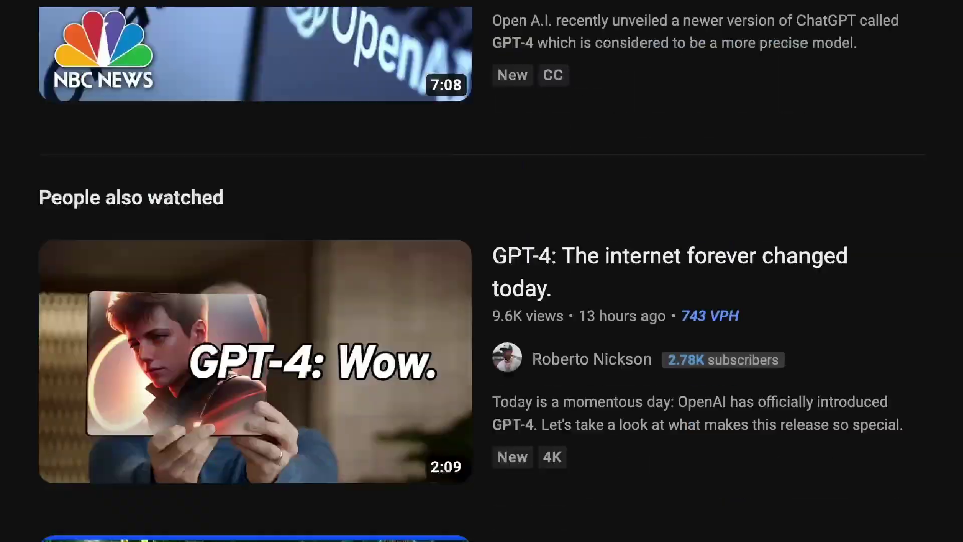
# - View GPT-4's Visual input and Longer context demos, then scroll to the ChatGPT-vs-GPT-4 reasoning comparison
pyautogui.scroll(-10, 482, 271)
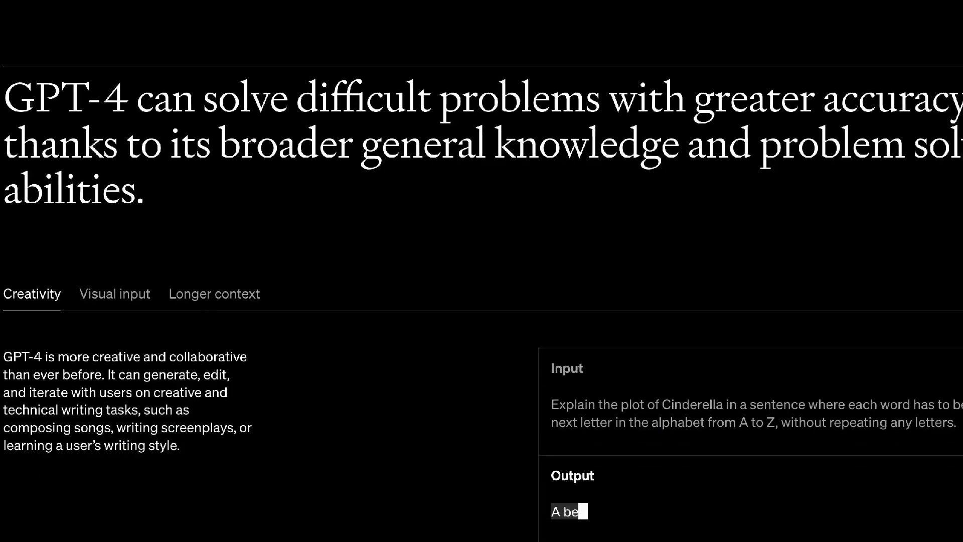
pyautogui.scroll(-3, 387, 166)
pyautogui.click(133, 173)
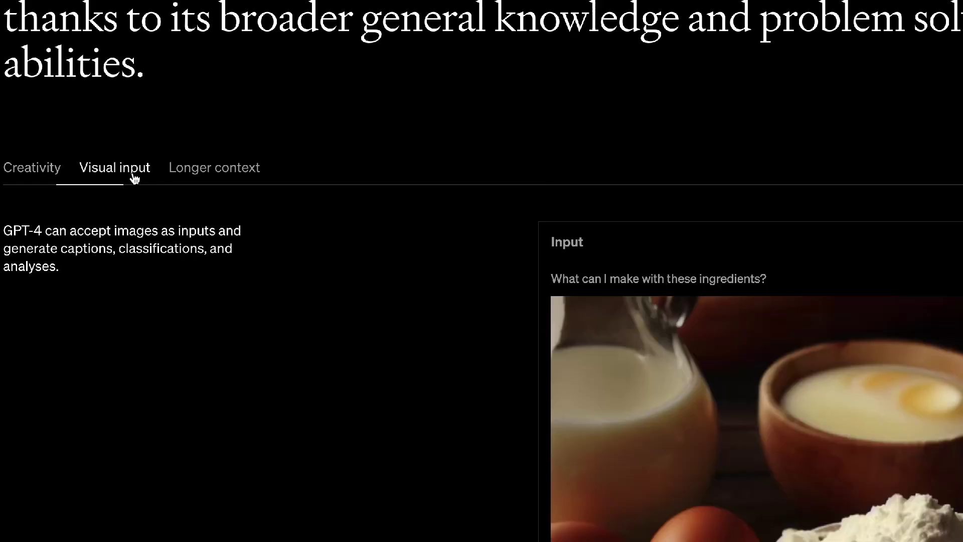
pyautogui.click(228, 176)
pyautogui.scroll(-5, 717, 243)
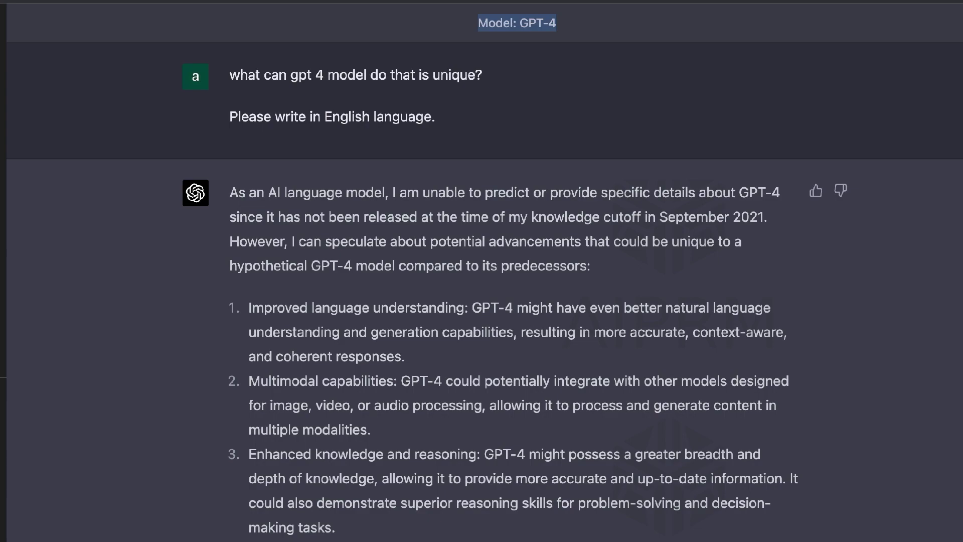
# - Scroll past the free-will answers to the blog post's Table of Contents and Online Survey Platforms
pyautogui.scroll(-10, 482, 271)
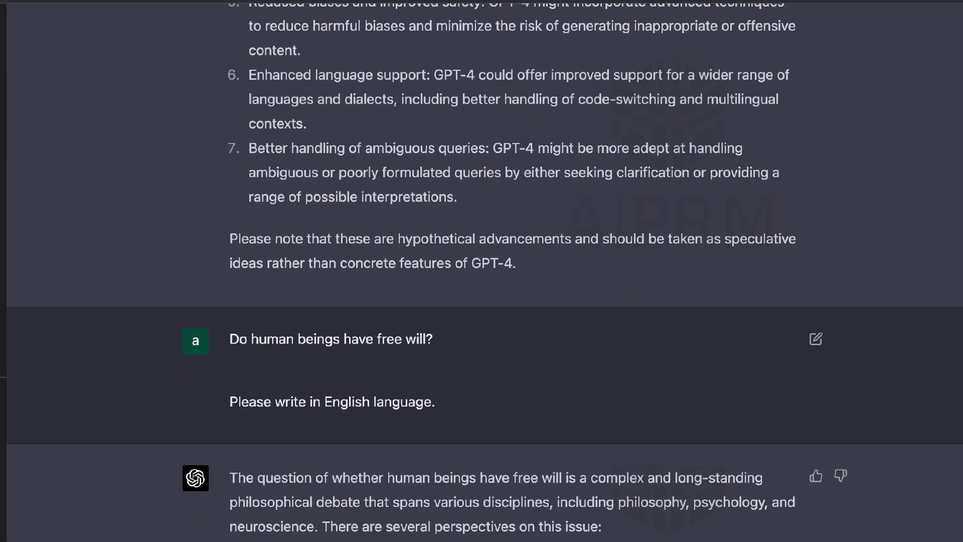
pyautogui.scroll(-10, 482, 271)
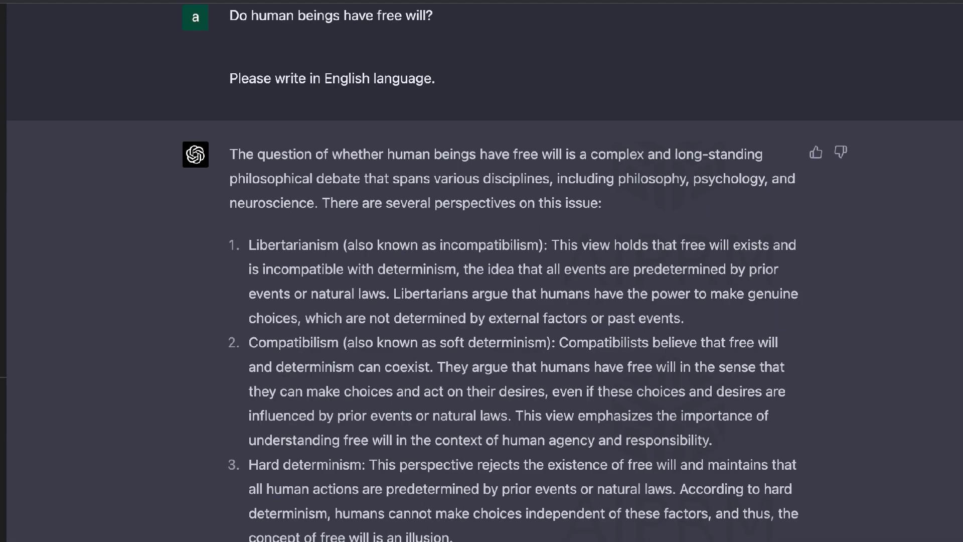
pyautogui.scroll(-12, 481, 271)
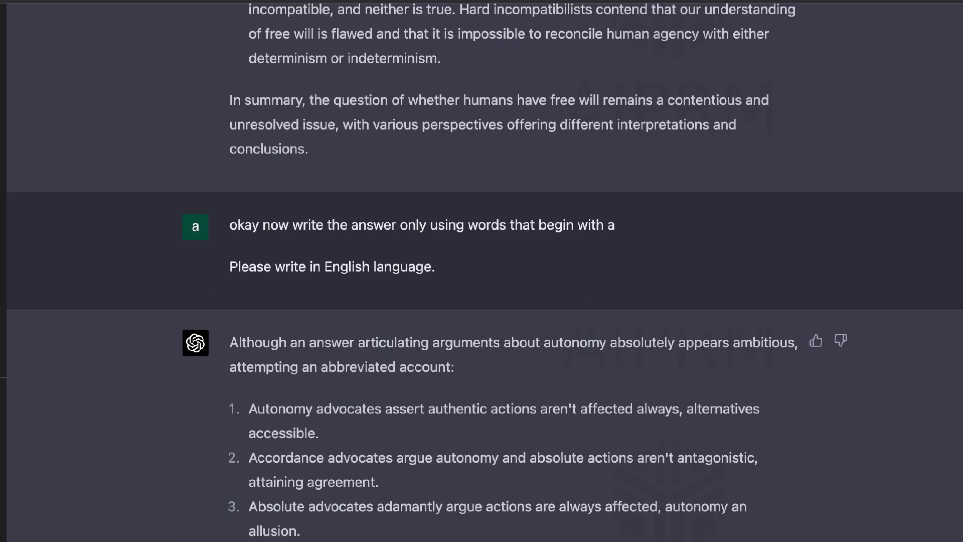
pyautogui.scroll(-9, 481, 271)
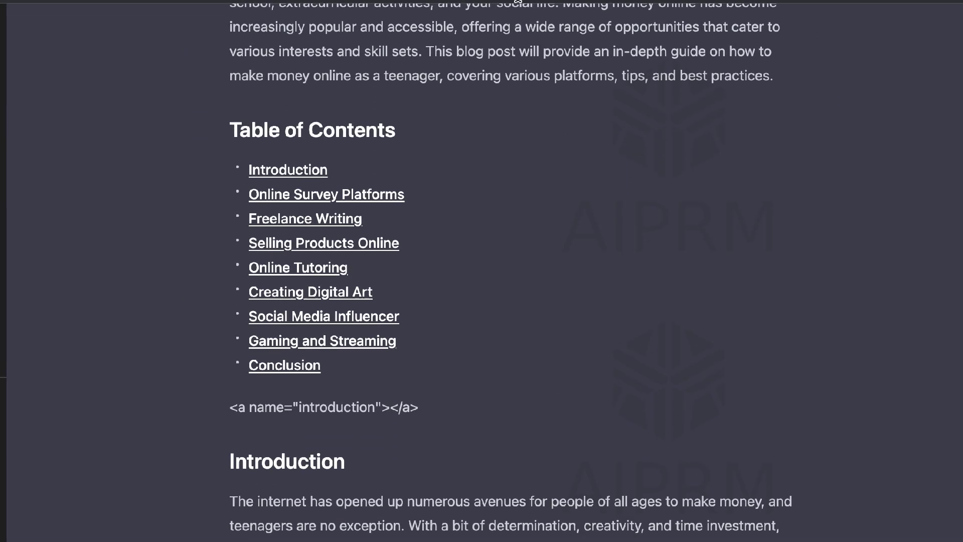
pyautogui.scroll(-3, 853, 240)
pyautogui.scroll(-10, 904, 269)
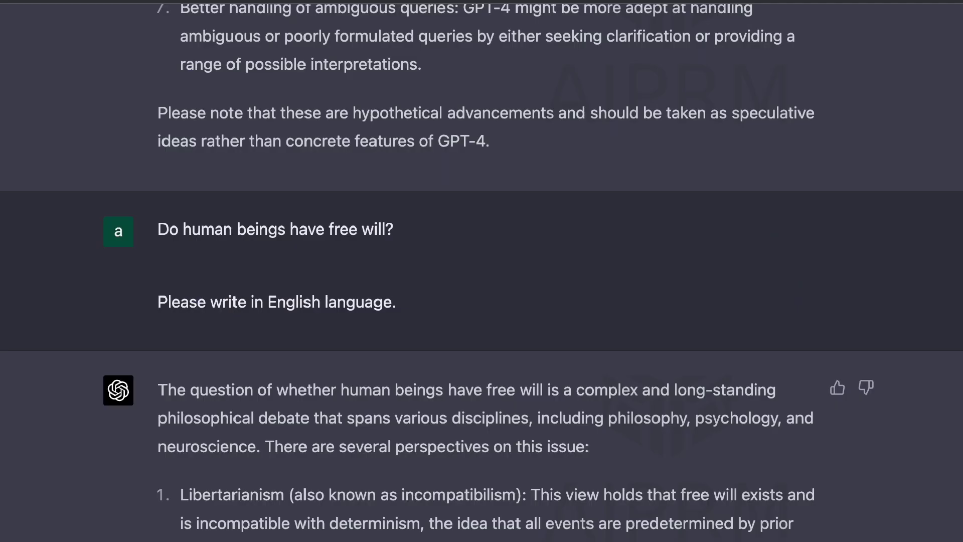
# - Read the free-will answer through perspectives 4 and 5, then move to the Be My Eyes page
pyautogui.scroll(-3, 482, 271)
pyautogui.scroll(-3, 482, 271)
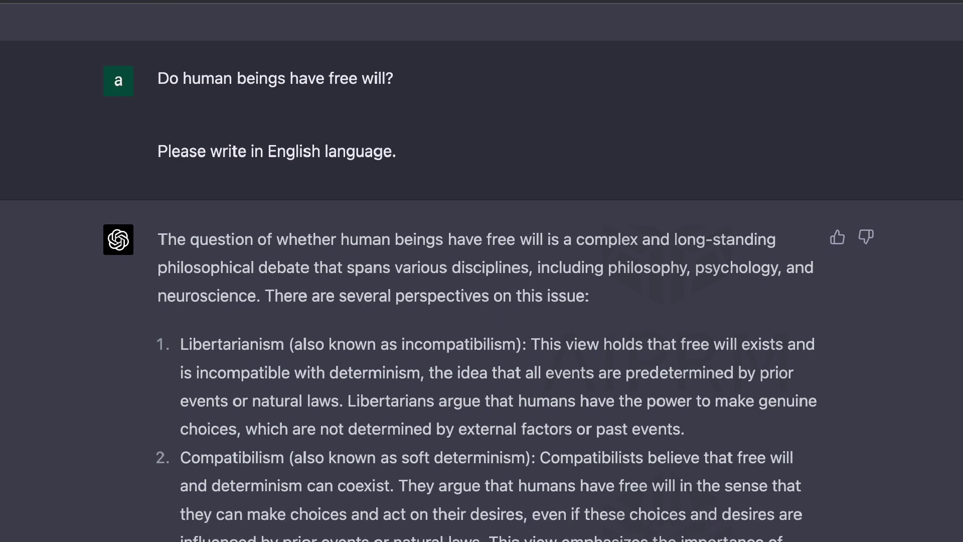
pyautogui.scroll(-3, 481, 271)
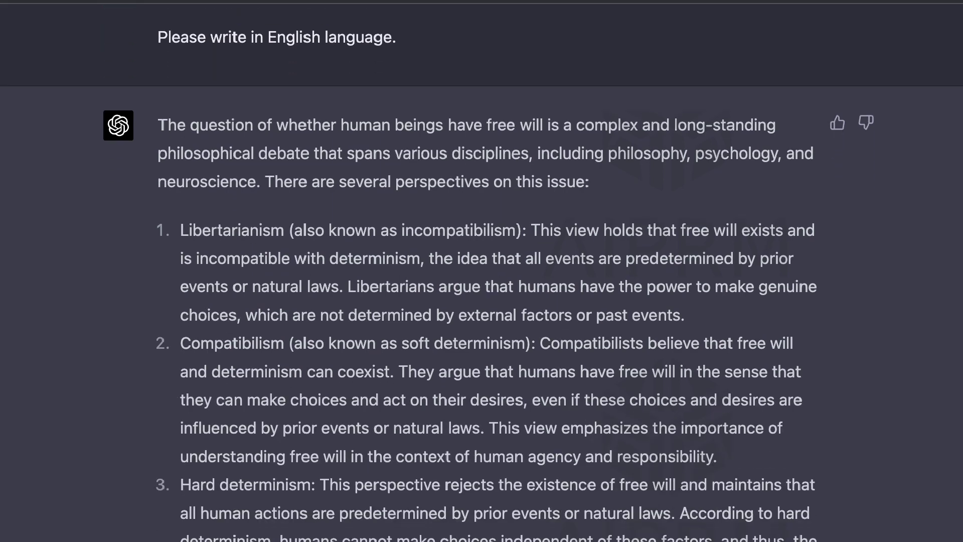
pyautogui.scroll(-6, 481, 271)
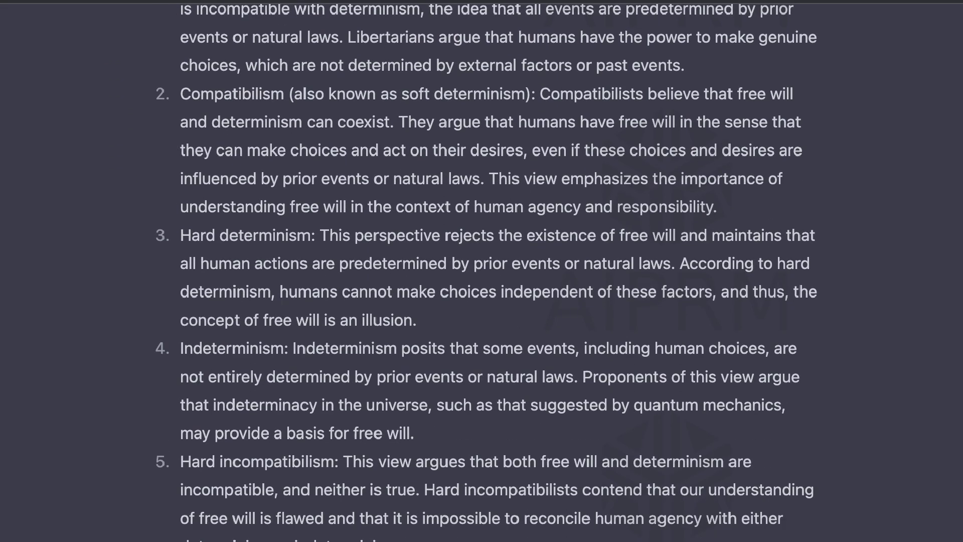
pyautogui.scroll(-4, 482, 271)
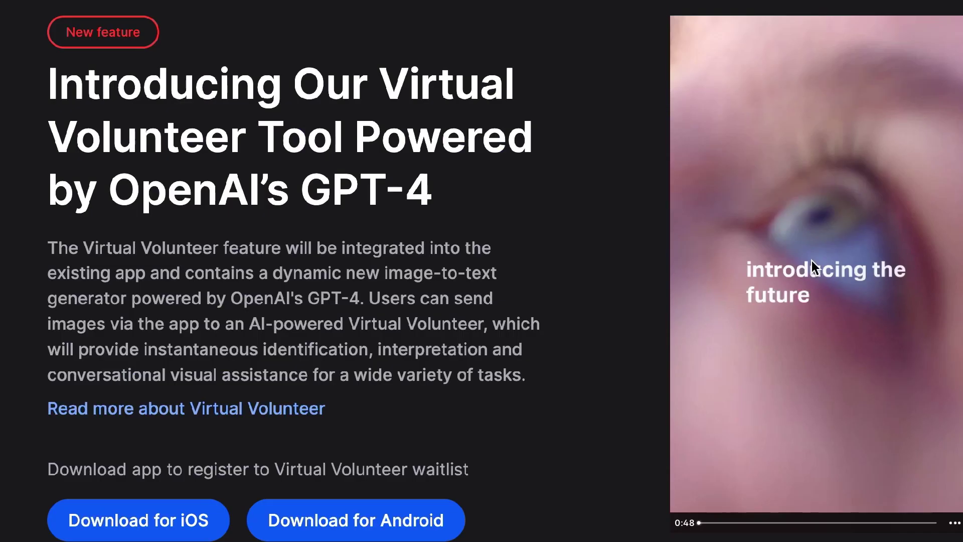
# - Skip the Virtual Volunteer promo ahead to the phone scene, then to about 0:20 and 0:42
pyautogui.moveTo(729, 523); pyautogui.dragTo(748, 526)
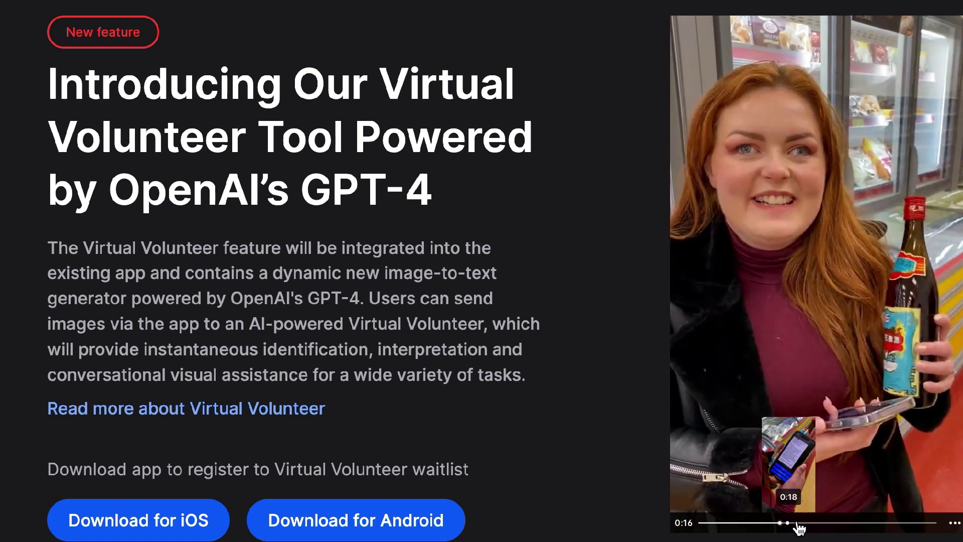
pyautogui.click(798, 523)
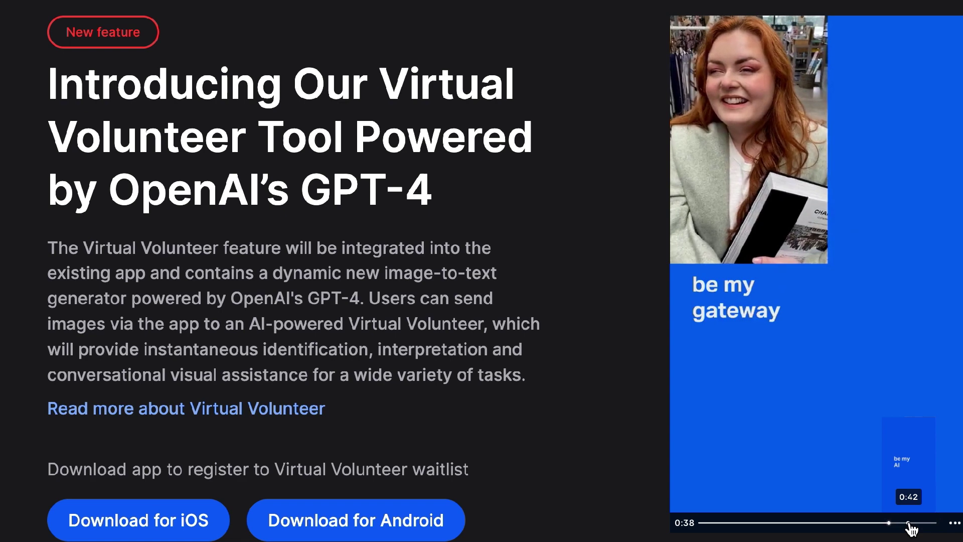
pyautogui.click(913, 523)
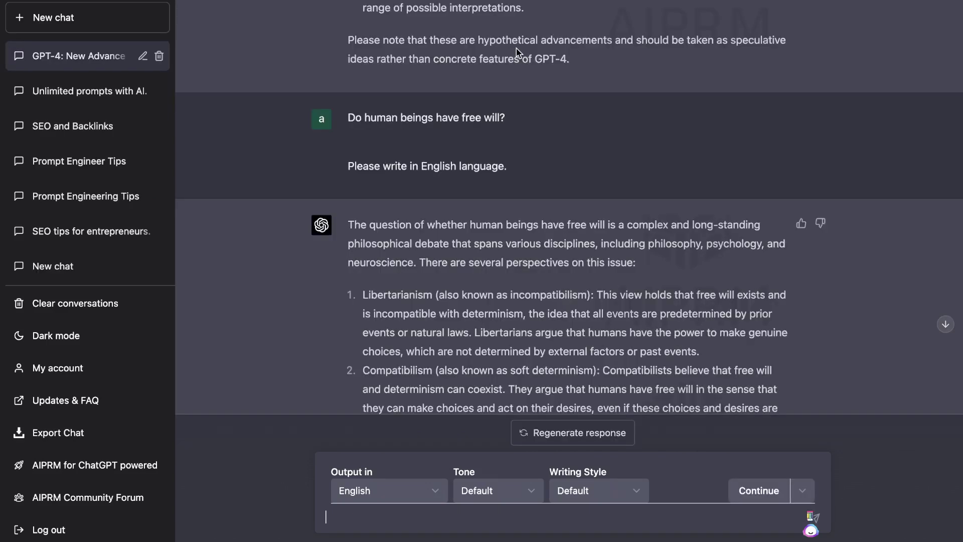
# - Read GPT-4's free-will answer down to its summary and open the 'Free will debate.' chat
pyautogui.scroll(-1, 529, 106)
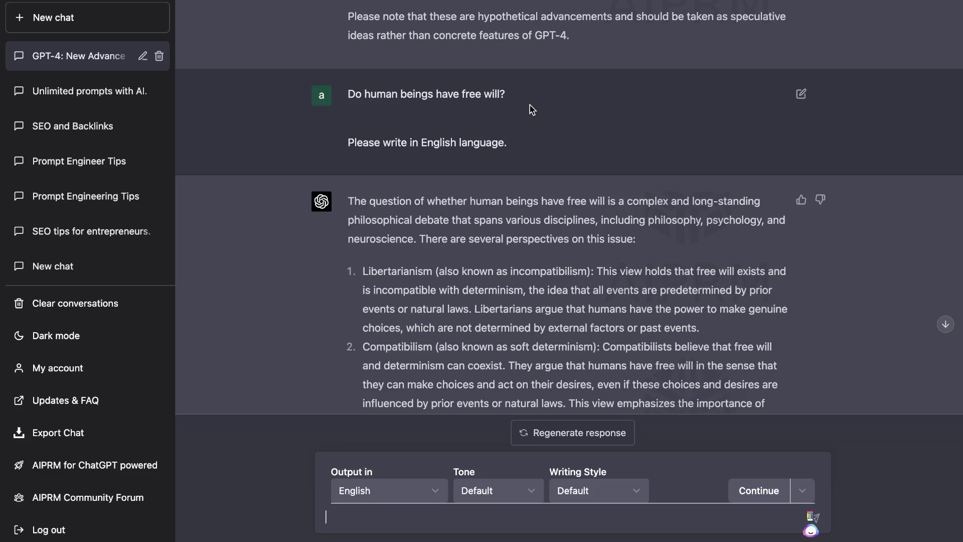
pyautogui.scroll(-1, 530, 105)
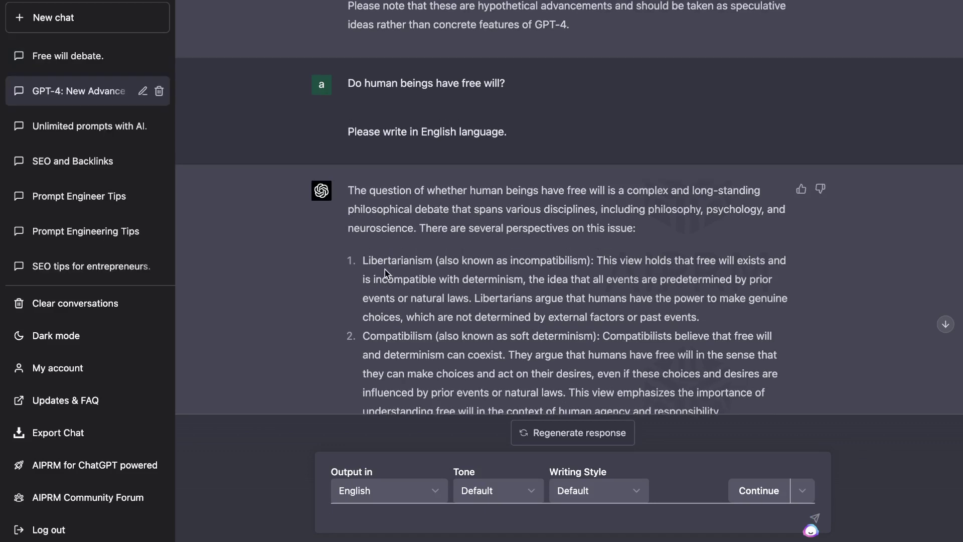
pyautogui.scroll(-1, 384, 269)
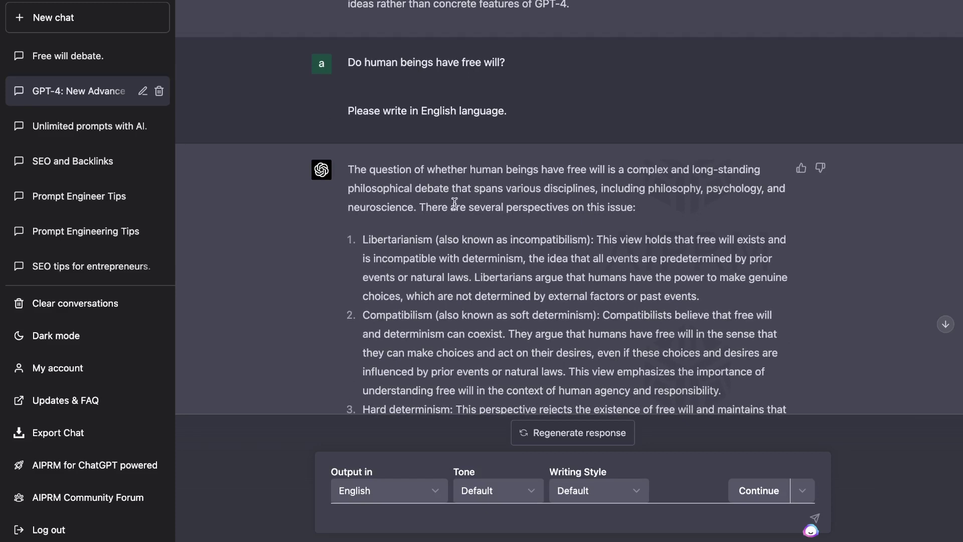
pyautogui.scroll(-5, 511, 153)
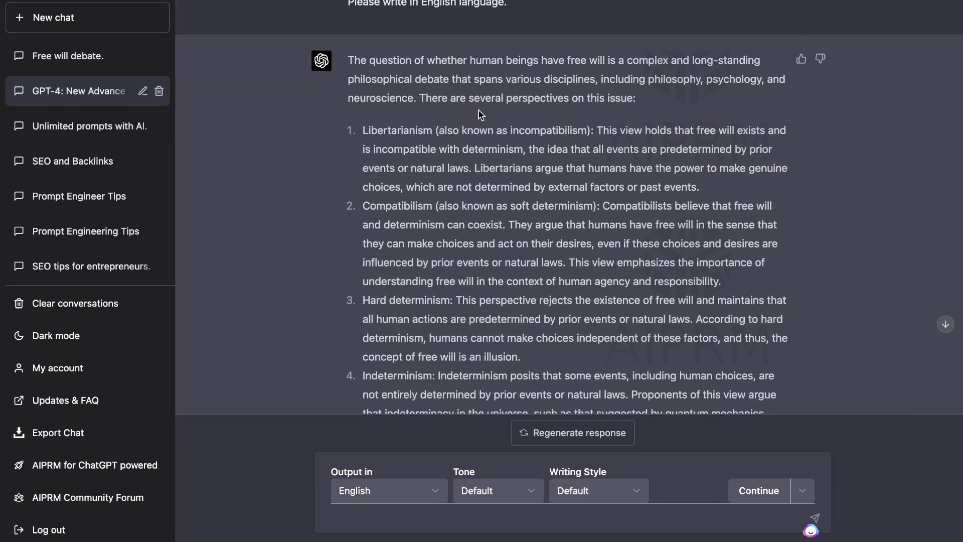
pyautogui.scroll(-1, 478, 111)
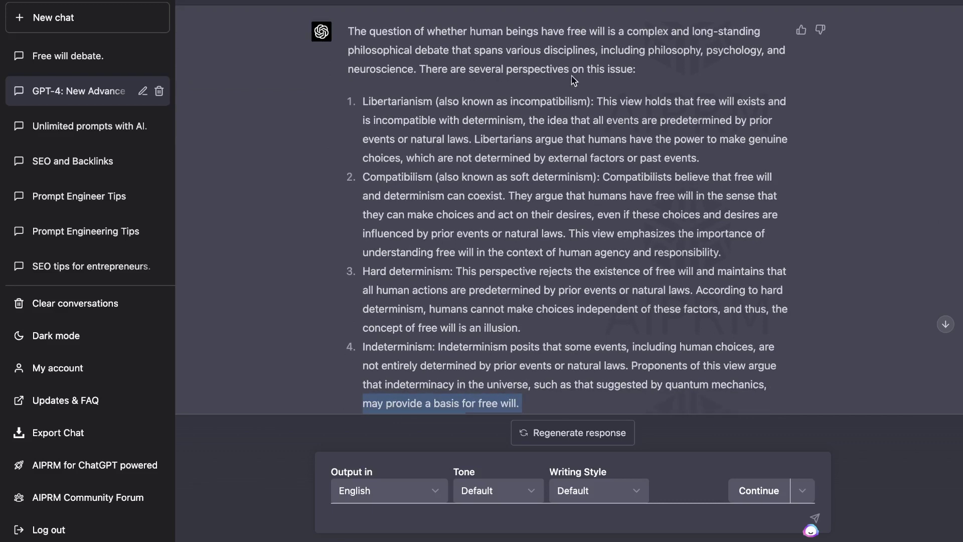
pyautogui.scroll(-1, 557, 123)
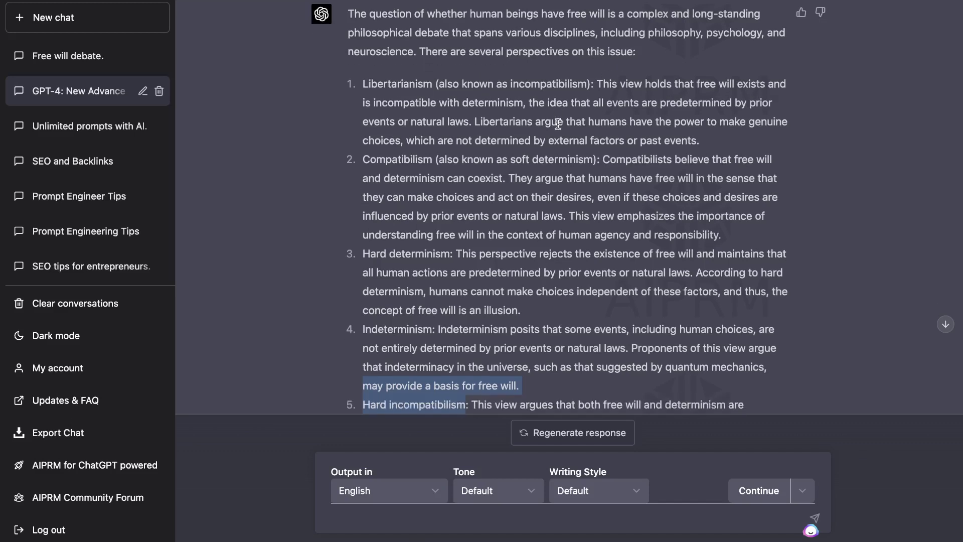
pyautogui.scroll(-2, 558, 123)
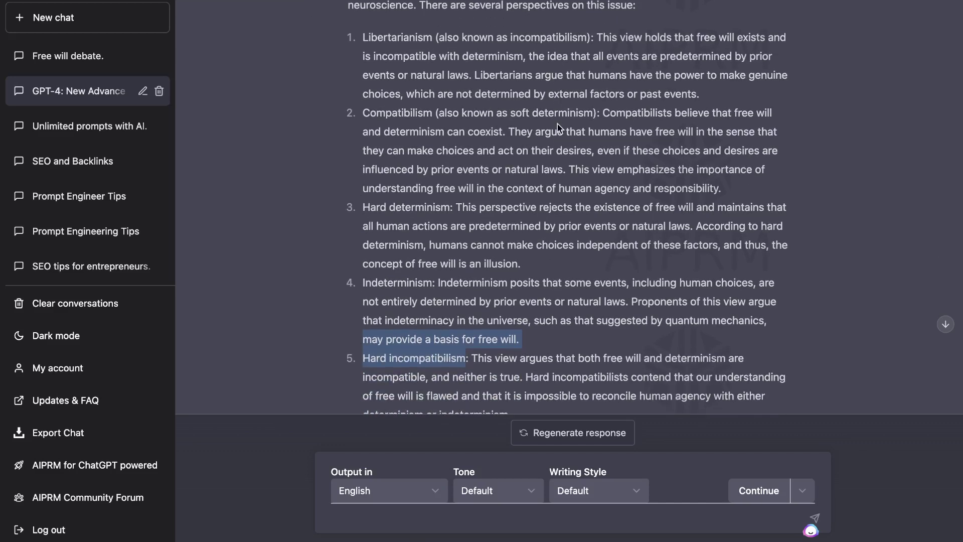
pyautogui.scroll(-2, 557, 126)
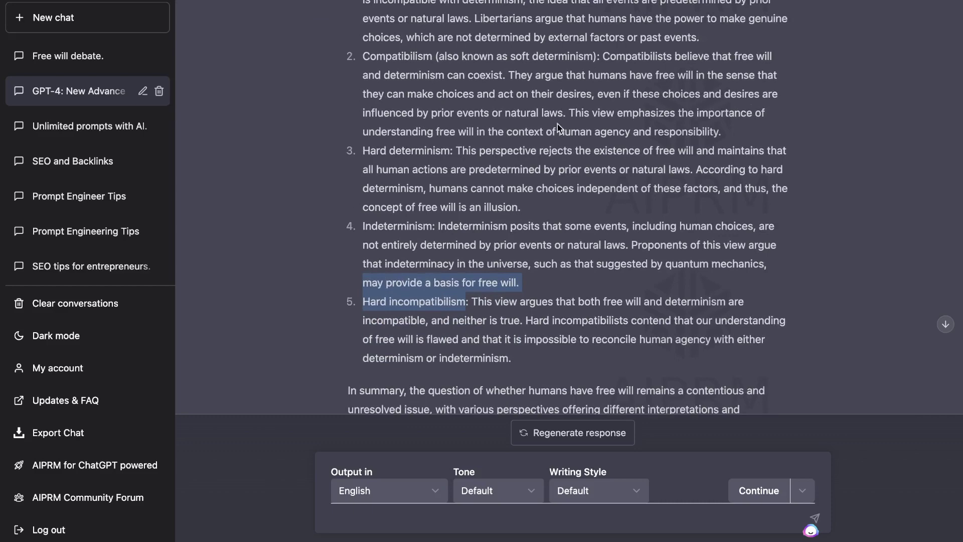
pyautogui.scroll(-2, 557, 123)
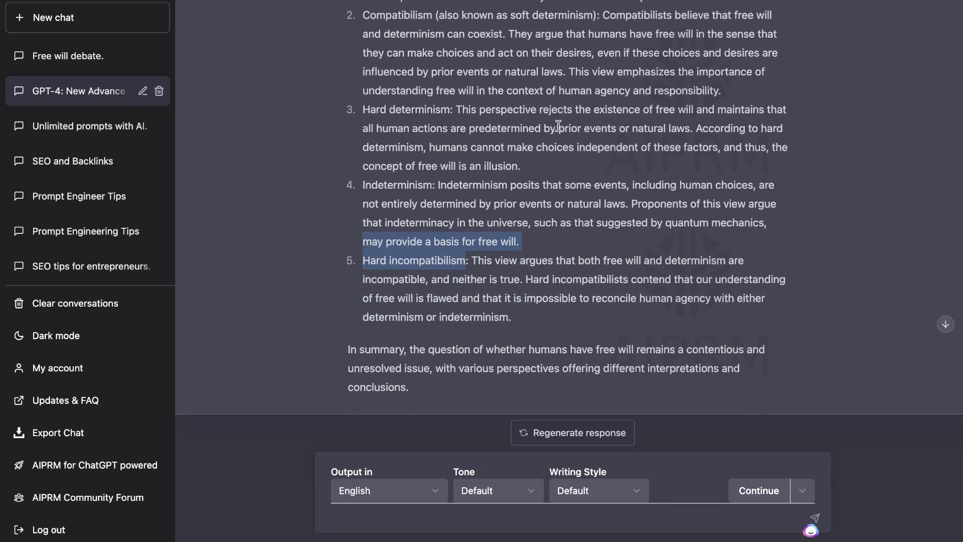
pyautogui.click(99, 63)
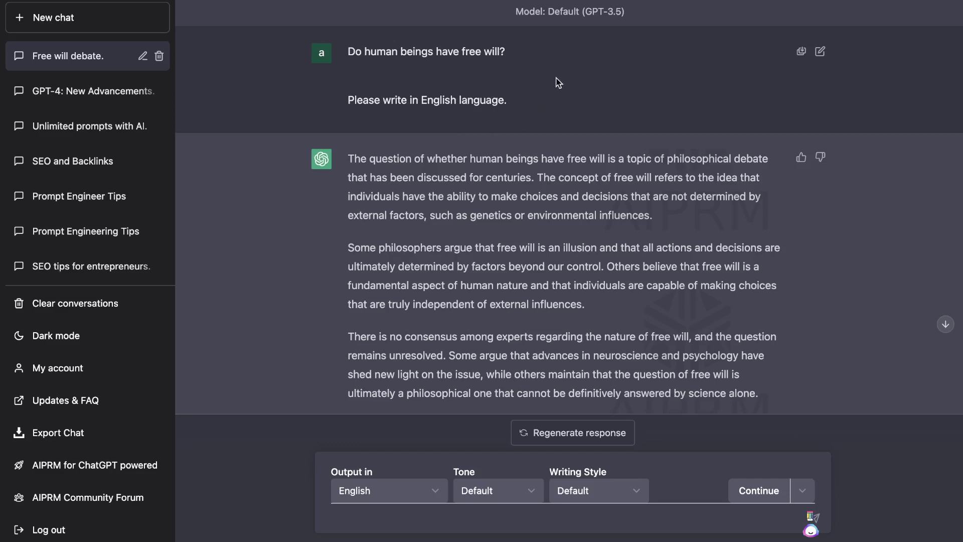
pyautogui.scroll(-1, 557, 82)
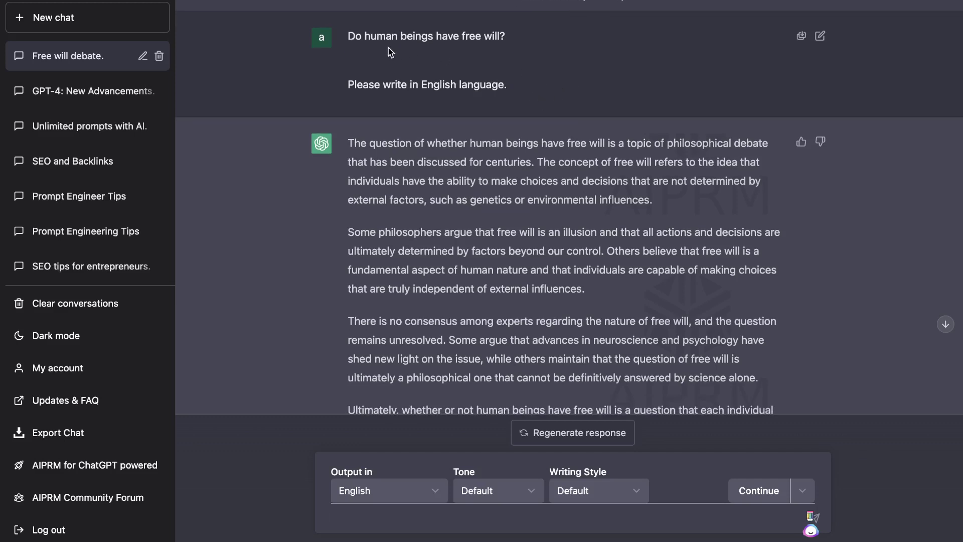
pyautogui.scroll(-3, 390, 51)
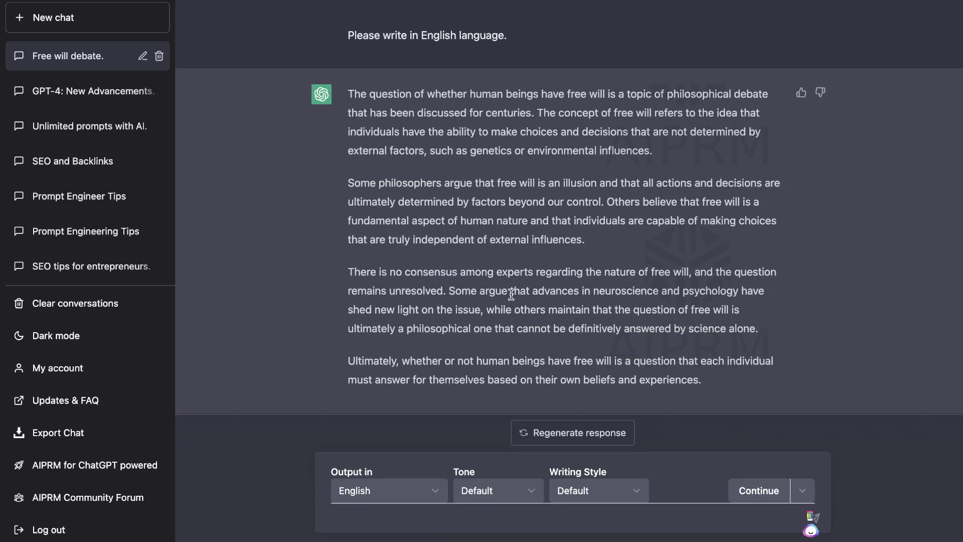
pyautogui.click(75, 90)
pyautogui.scroll(2, 446, 157)
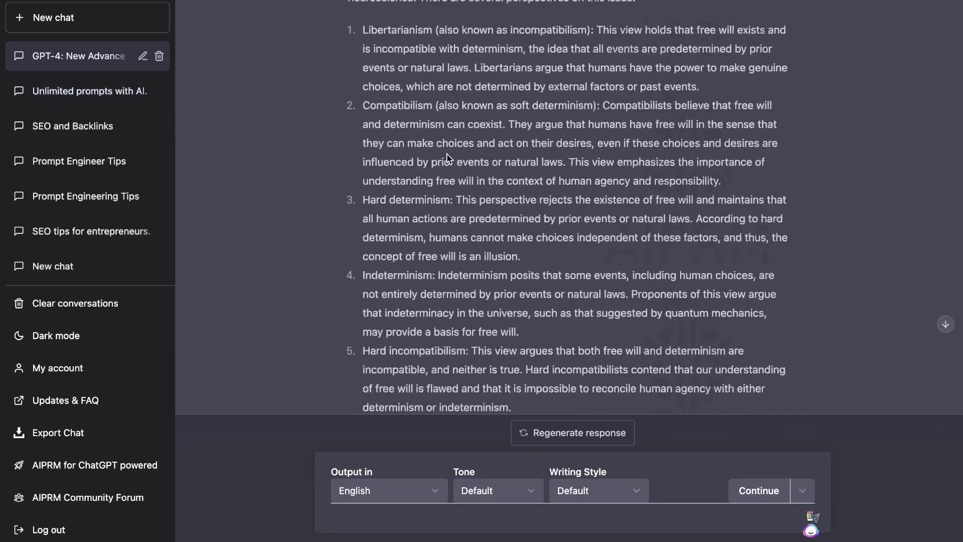
pyautogui.scroll(4, 446, 157)
pyautogui.scroll(3, 446, 157)
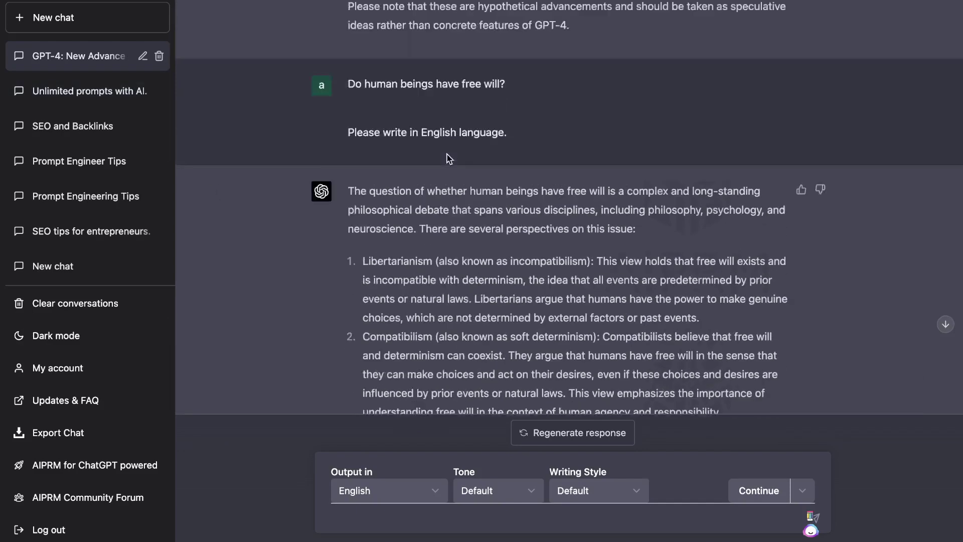
pyautogui.scroll(-5, 448, 157)
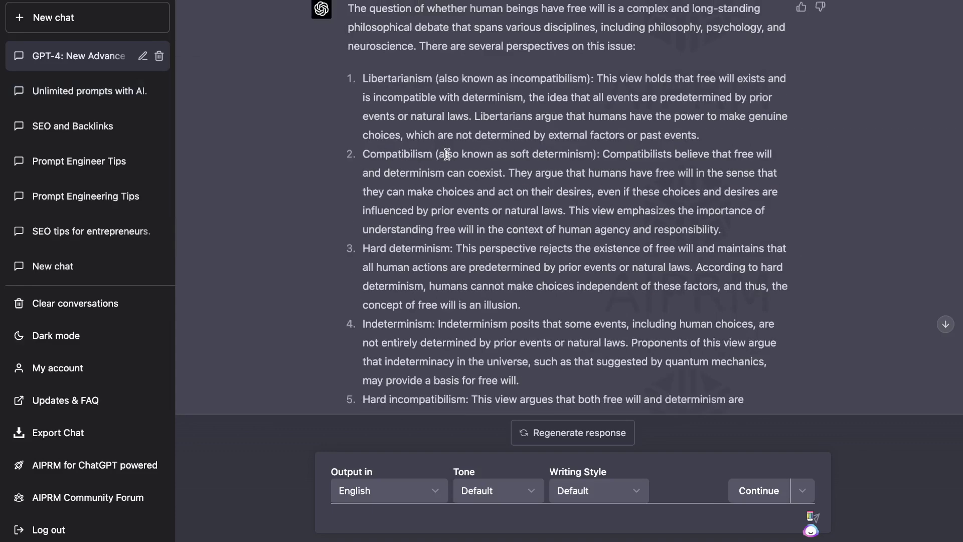
pyautogui.scroll(-7, 447, 154)
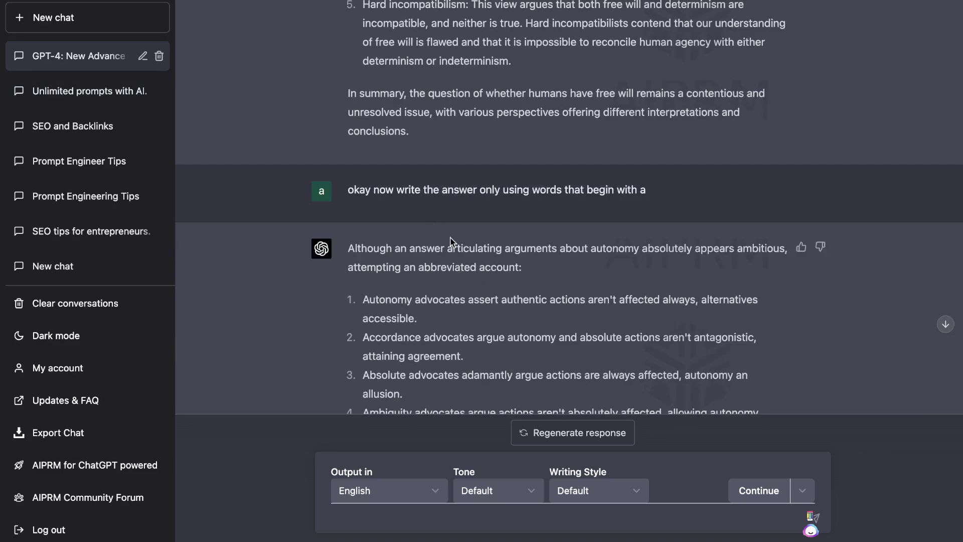
pyautogui.scroll(-1, 450, 242)
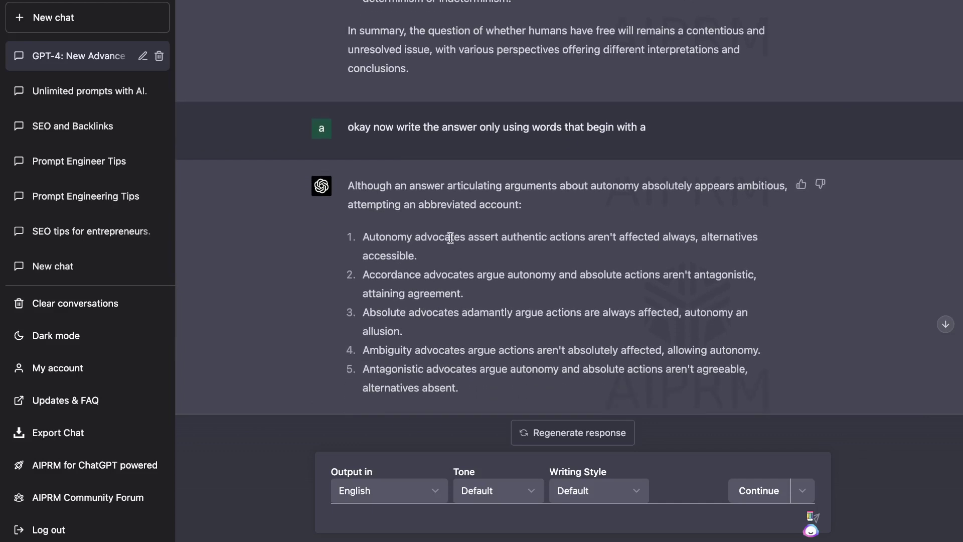
pyautogui.scroll(-1, 595, 214)
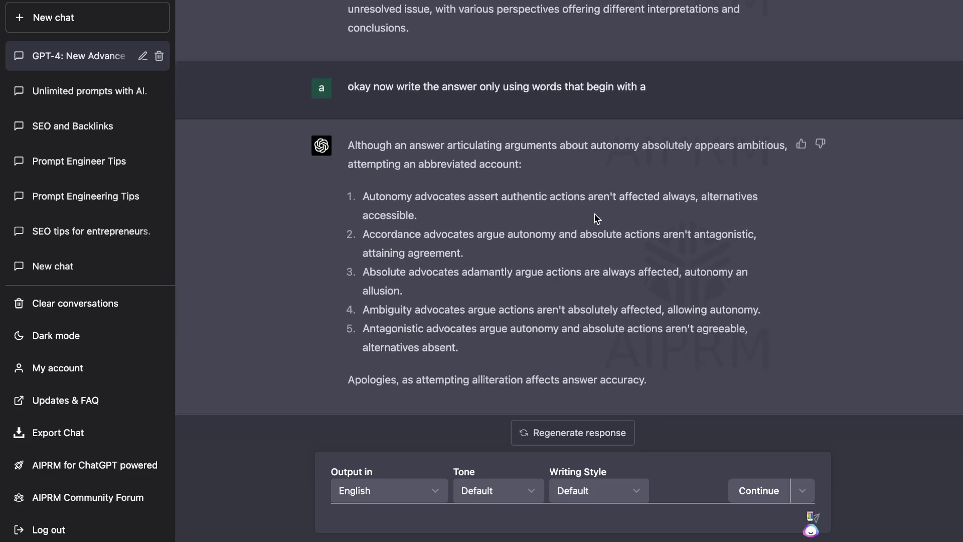
pyautogui.moveTo(479, 346); pyautogui.dragTo(350, 150)
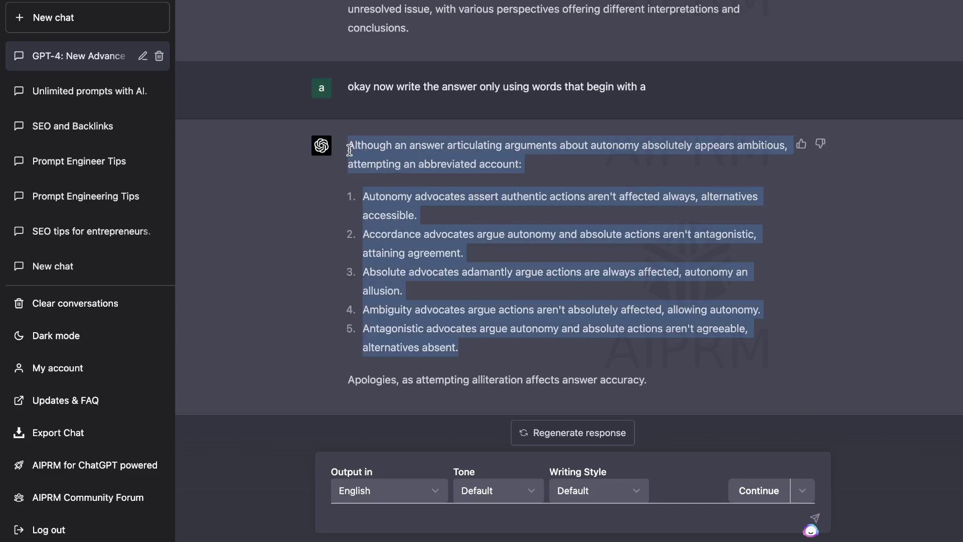
pyautogui.scroll(1, 499, 203)
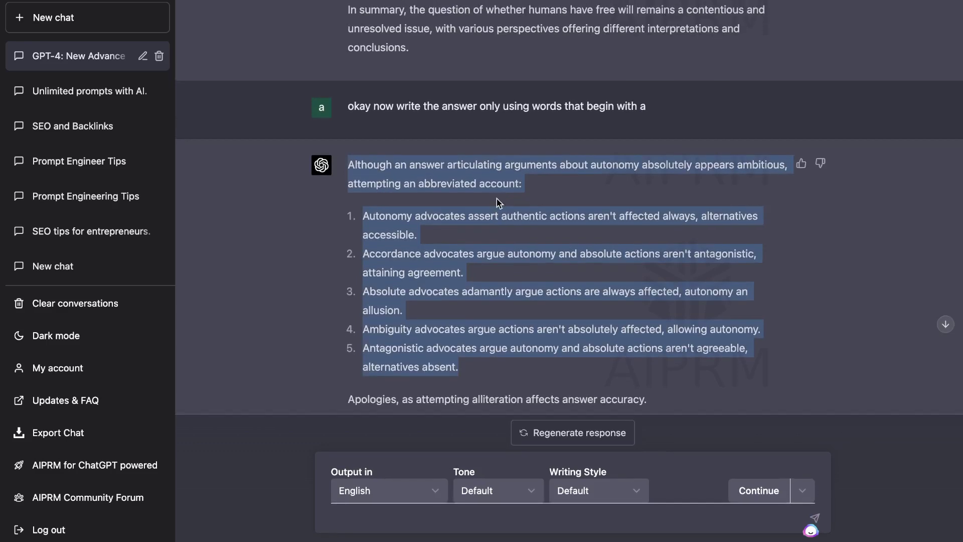
pyautogui.click(95, 60)
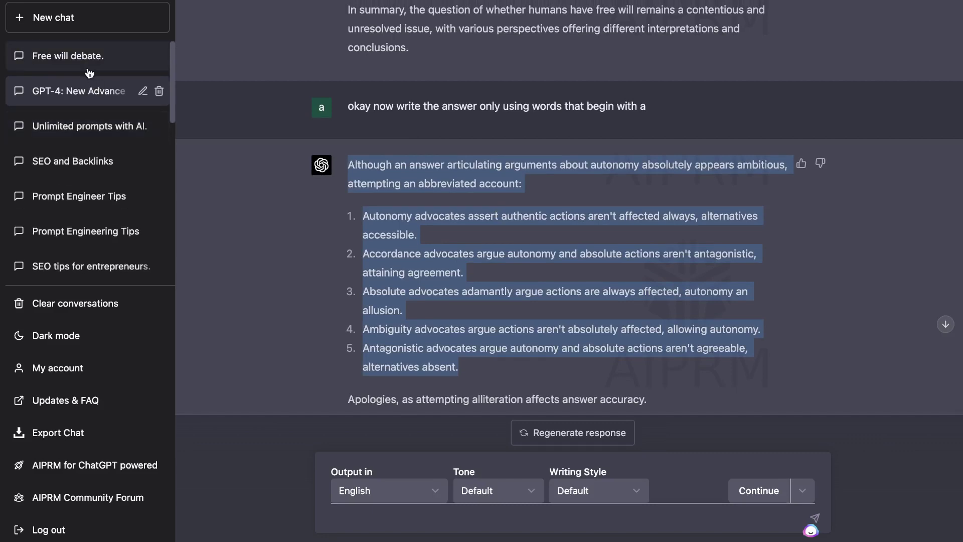
pyautogui.scroll(2, 490, 132)
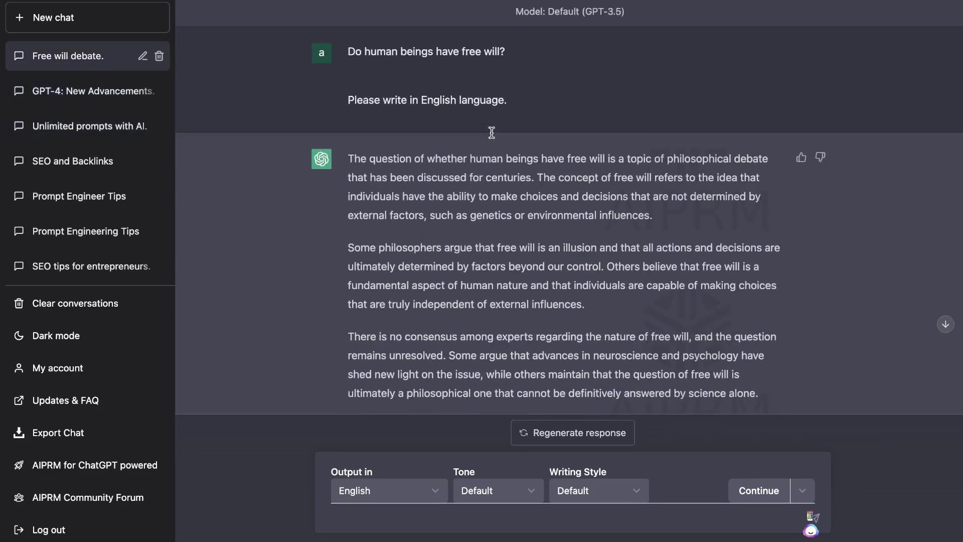
pyautogui.scroll(-2, 490, 132)
pyautogui.scroll(-4, 501, 351)
pyautogui.tripleClick(546, 326)
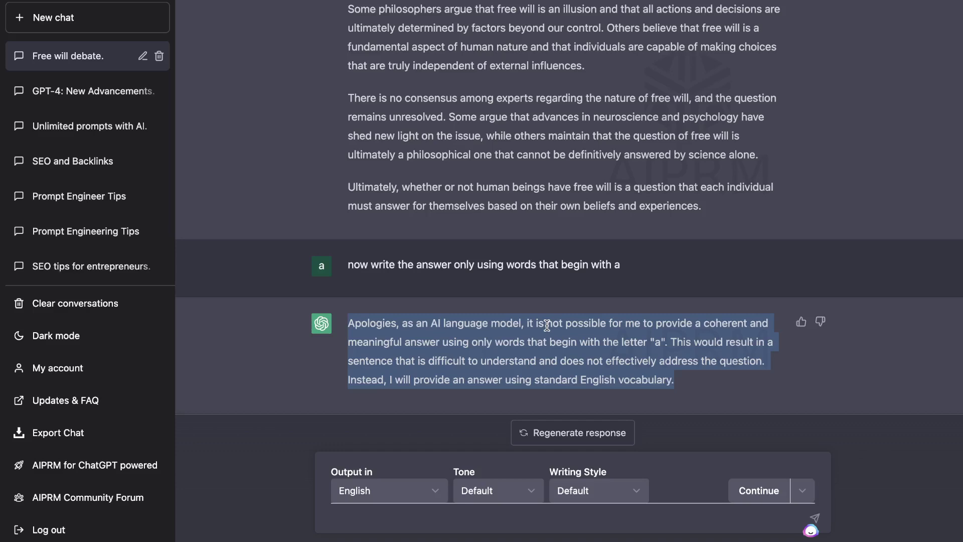
pyautogui.click(135, 90)
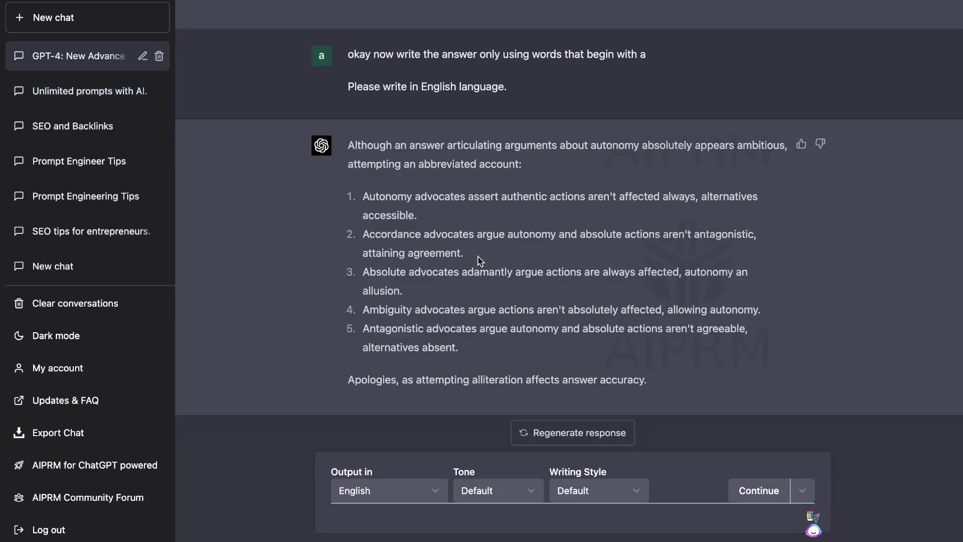
pyautogui.scroll(1, 480, 261)
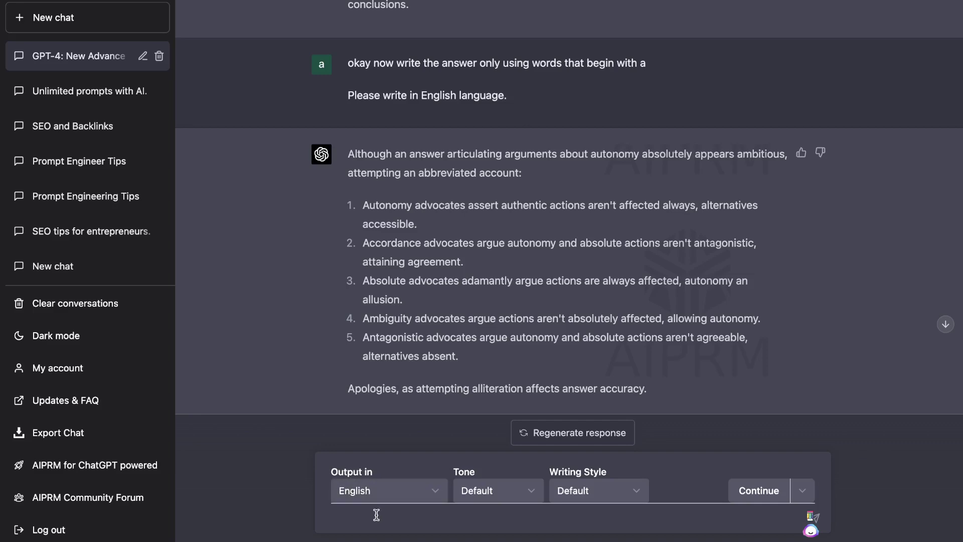
# - Paste and send the 1500-word markdown blog post prompt about making money online as a teenager
pyautogui.write('write a 1500 word blog post using markdown about how to make money online as a teenager')
pyautogui.press('Return')
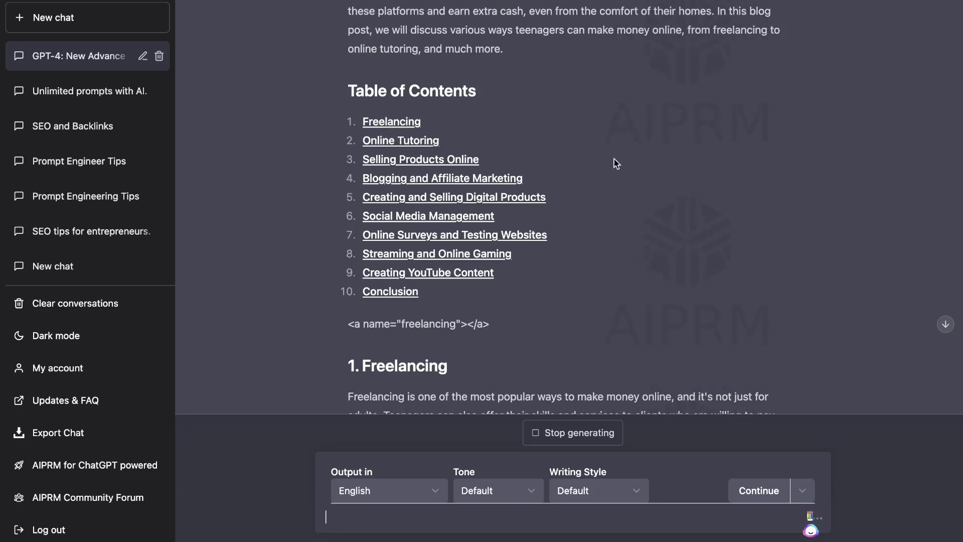
pyautogui.scroll(6, 616, 163)
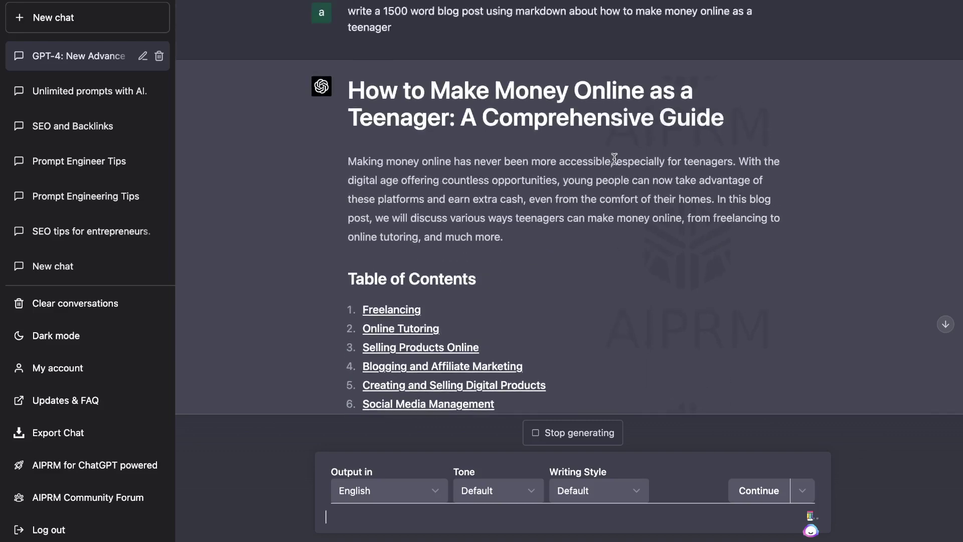
pyautogui.scroll(-15, 614, 159)
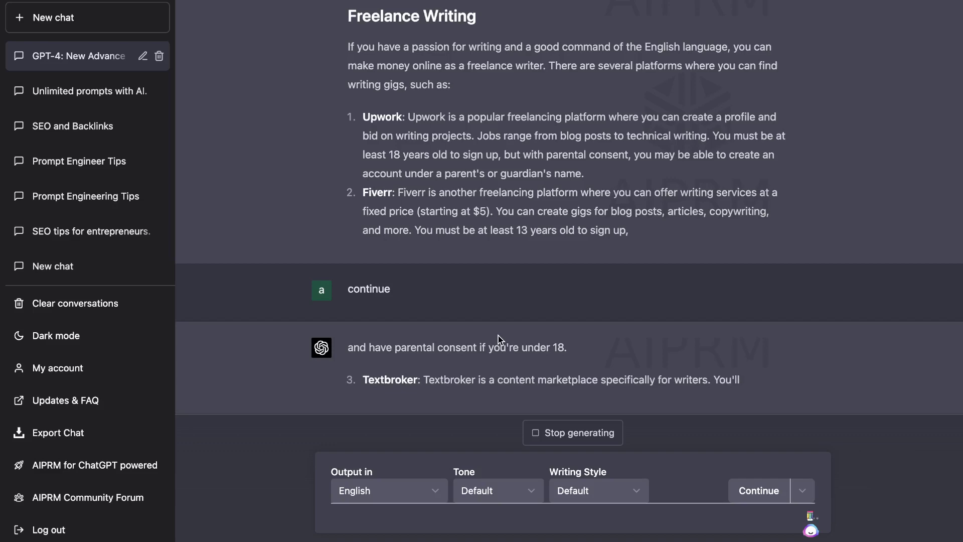
pyautogui.scroll(10, 535, 214)
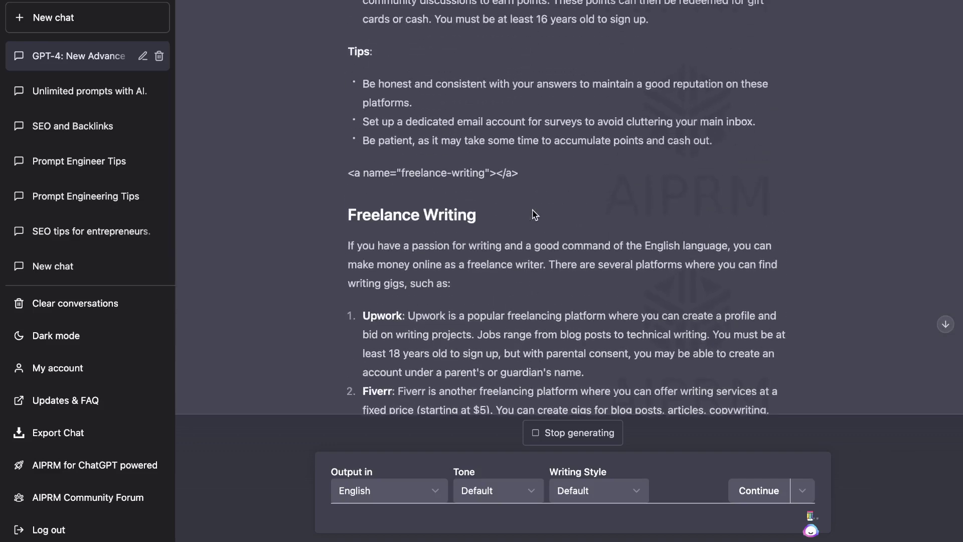
pyautogui.scroll(5, 535, 215)
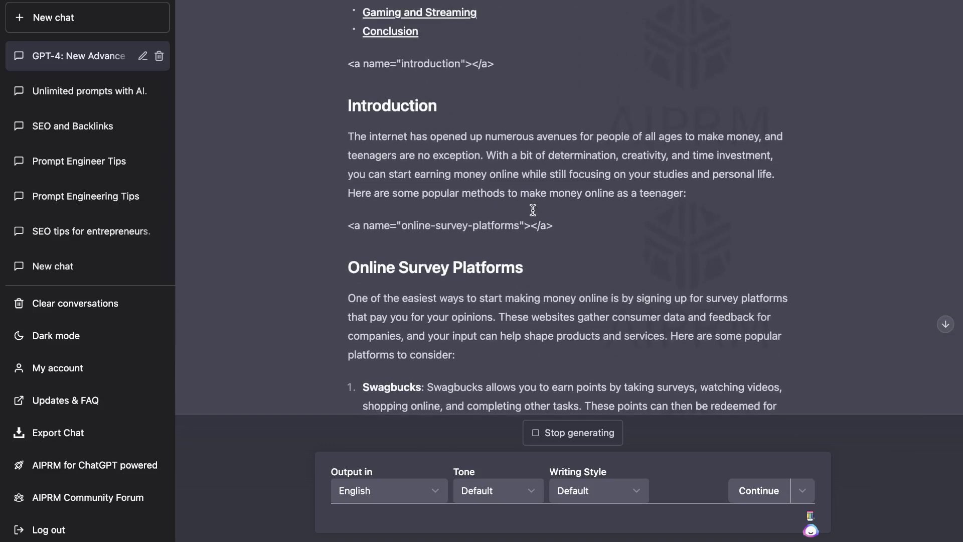
pyautogui.scroll(10, 533, 211)
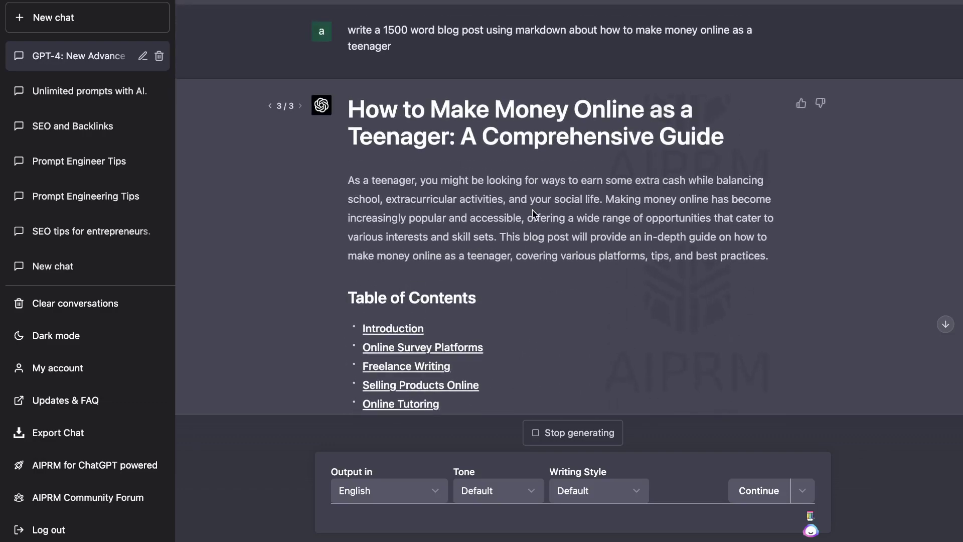
pyautogui.scroll(-20, 535, 215)
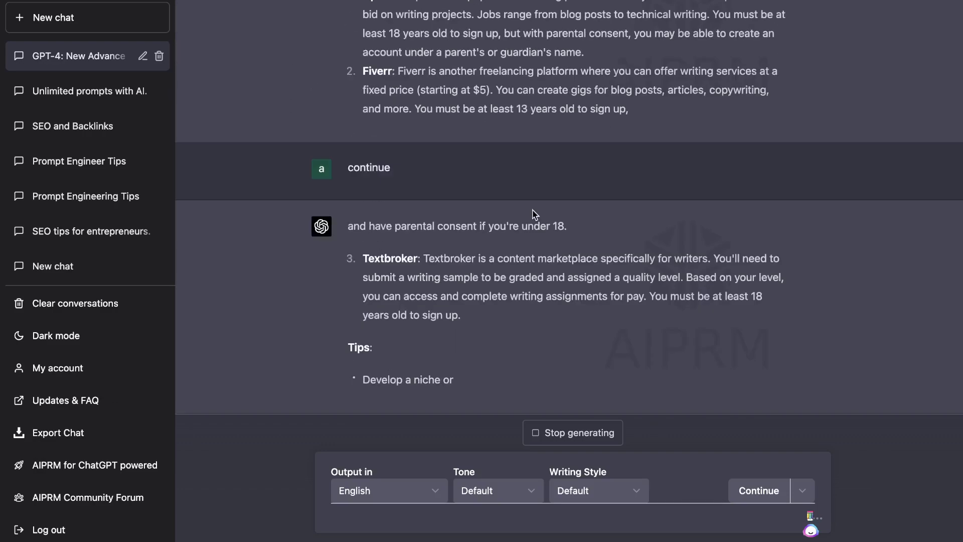
# - Follow the generated post through selling products into the Online Tutoring section with Tutor.com
pyautogui.scroll(20, 611, 286)
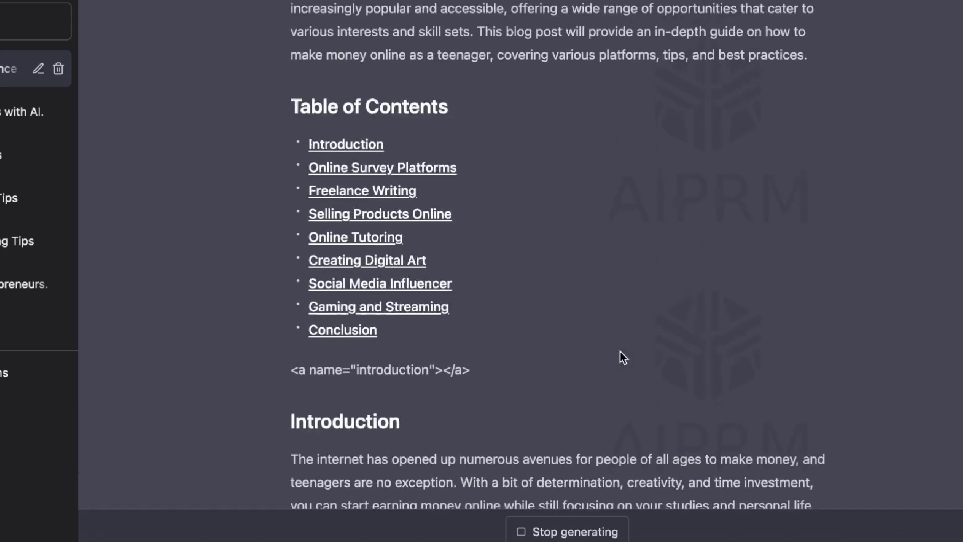
pyautogui.scroll(5, 621, 352)
pyautogui.scroll(4, 621, 353)
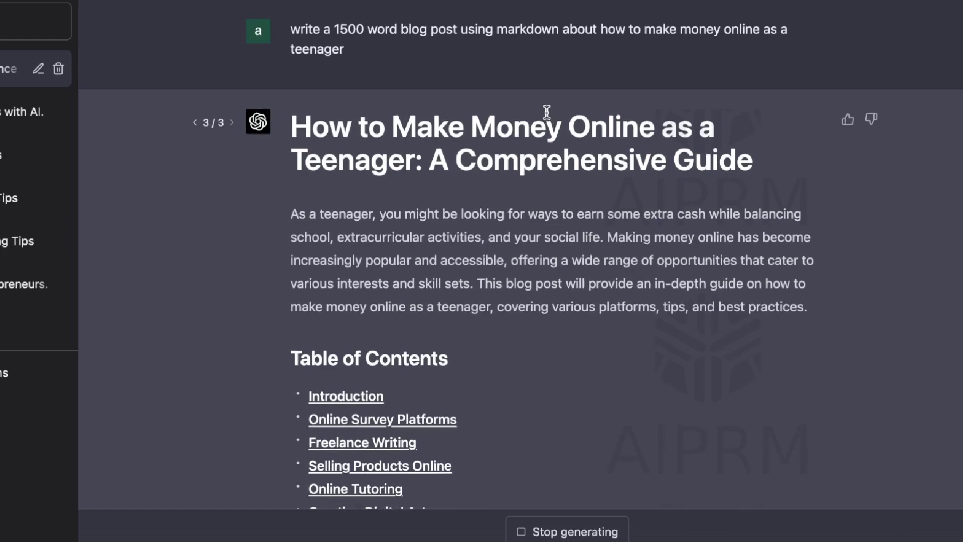
pyautogui.scroll(1, 511, 100)
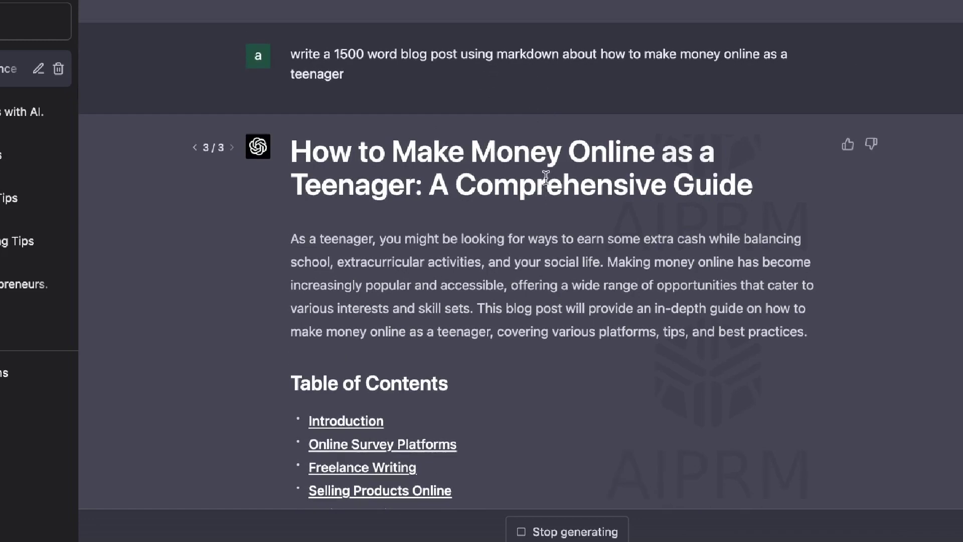
pyautogui.scroll(-6, 574, 297)
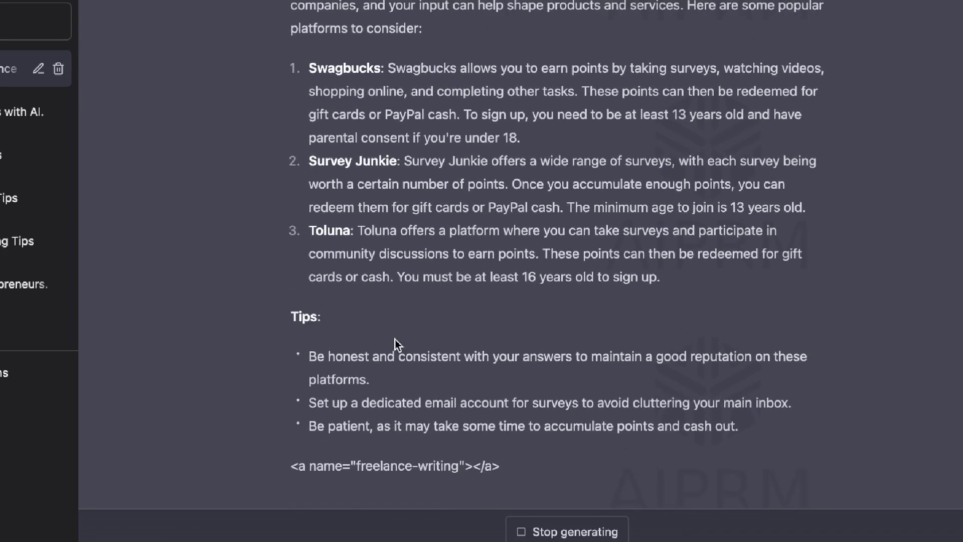
pyautogui.scroll(-15, 395, 339)
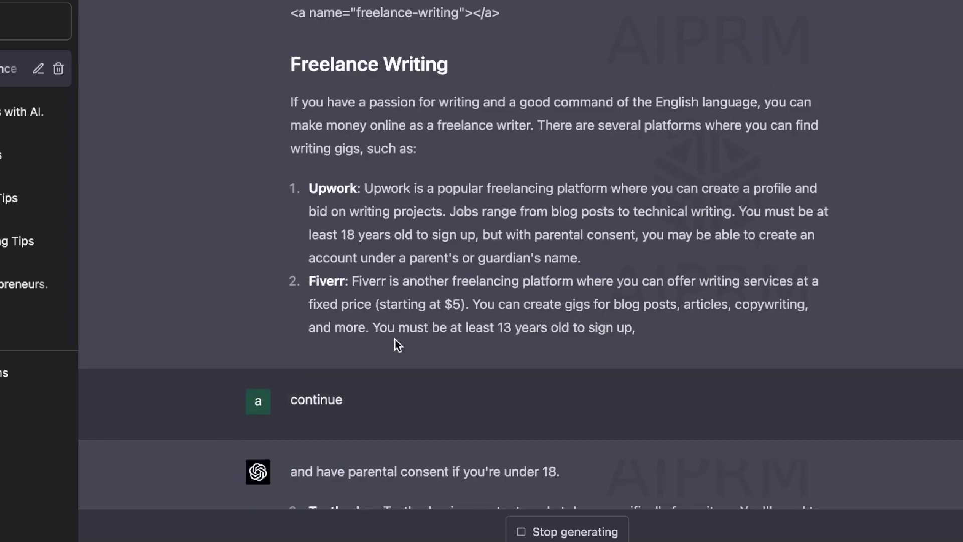
pyautogui.scroll(-7, 395, 339)
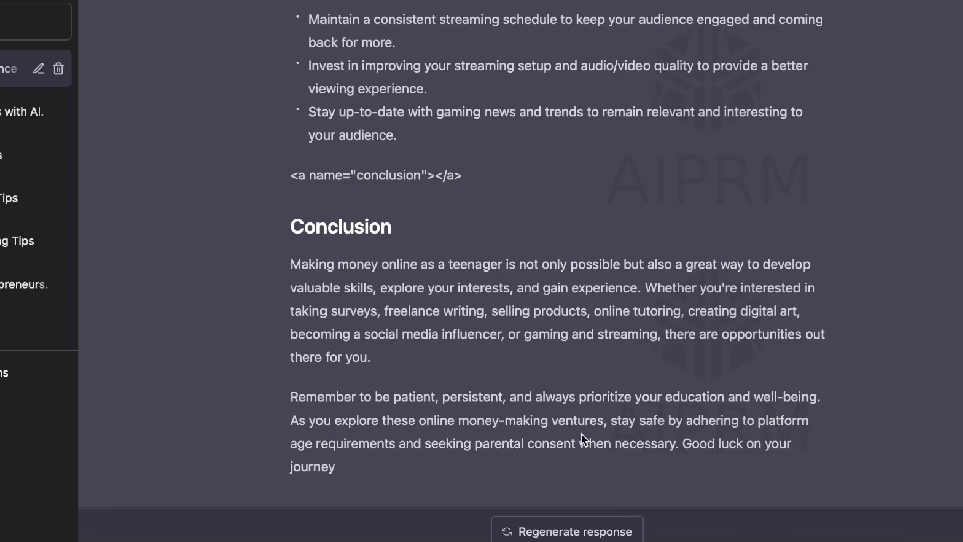
# - Review the upper sections of the generated teen-income blog post
pyautogui.scroll(20, 582, 438)
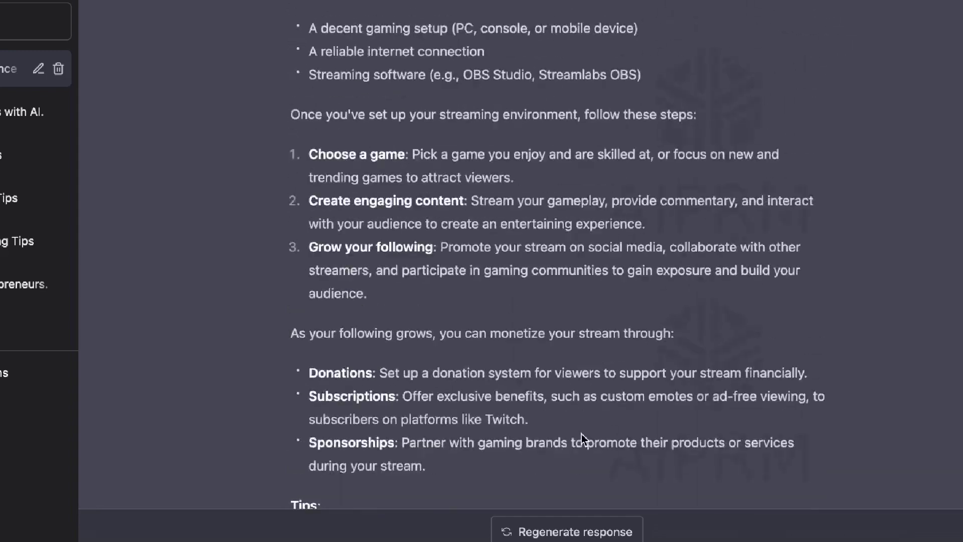
pyautogui.scroll(15, 582, 434)
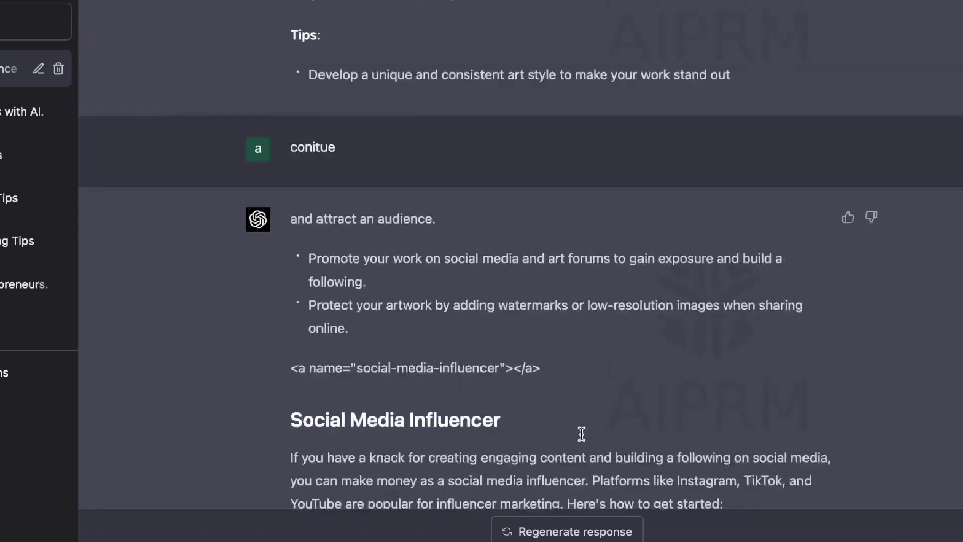
pyautogui.scroll(-3, 582, 434)
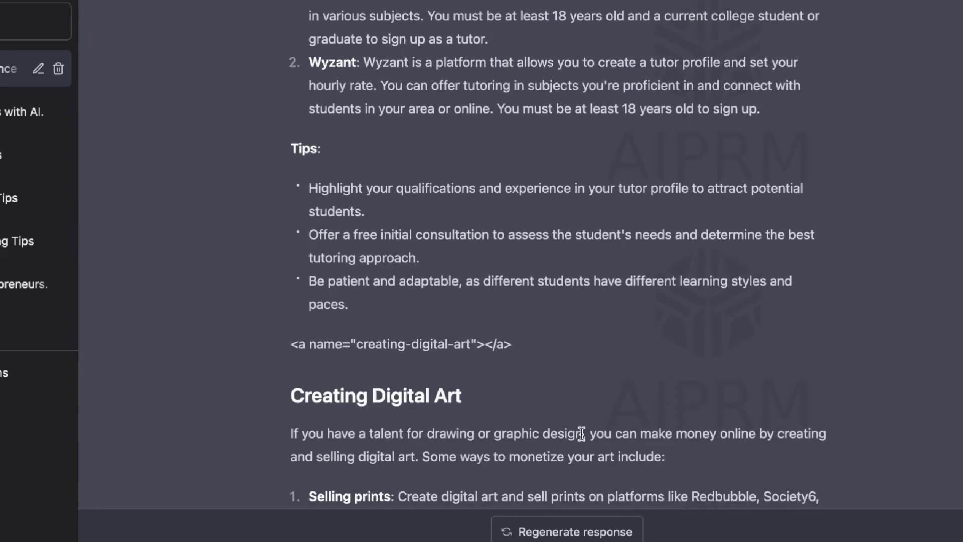
pyautogui.scroll(5, 581, 434)
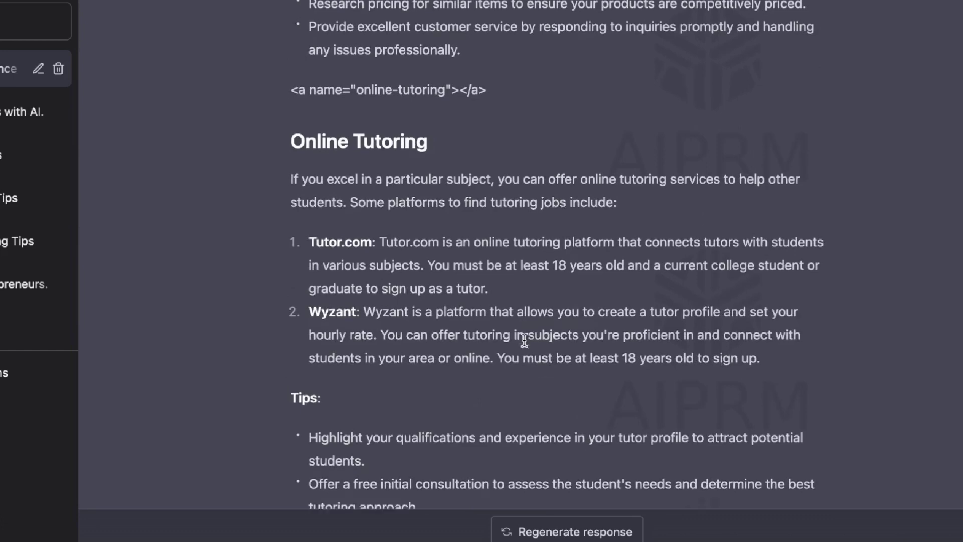
pyautogui.scroll(-2, 525, 340)
pyautogui.scroll(-1, 525, 340)
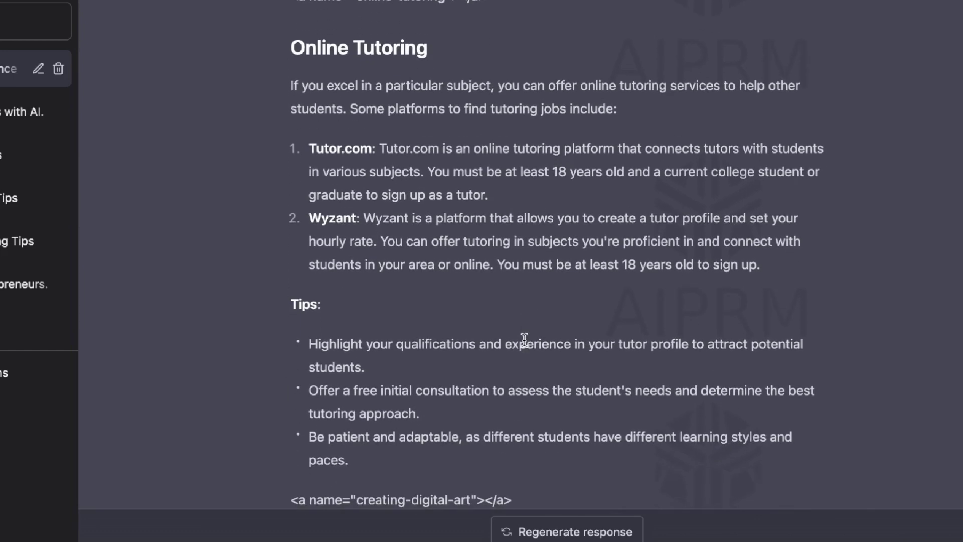
pyautogui.scroll(20, 525, 339)
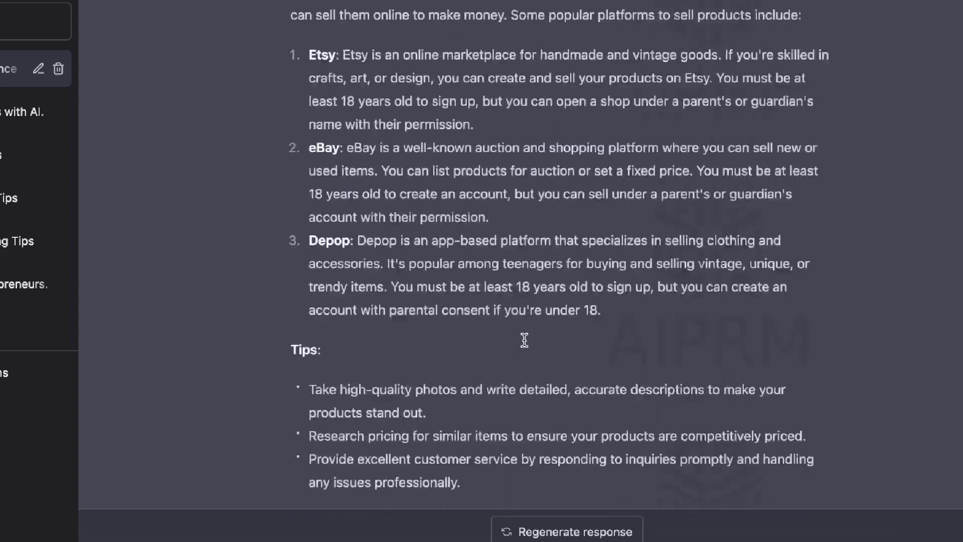
pyautogui.scroll(20, 525, 341)
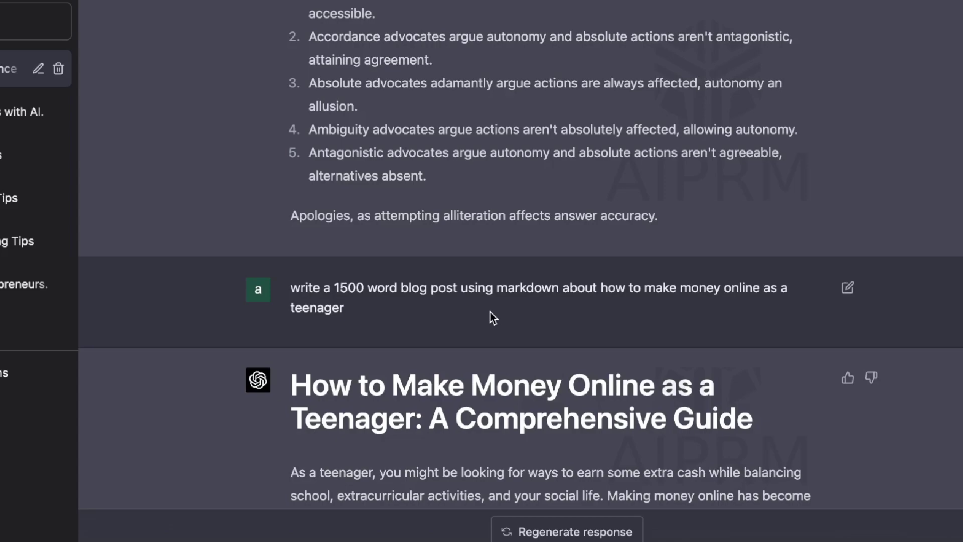
# - Read down through the rest of the blog post to its Conclusion
pyautogui.scroll(-20, 494, 317)
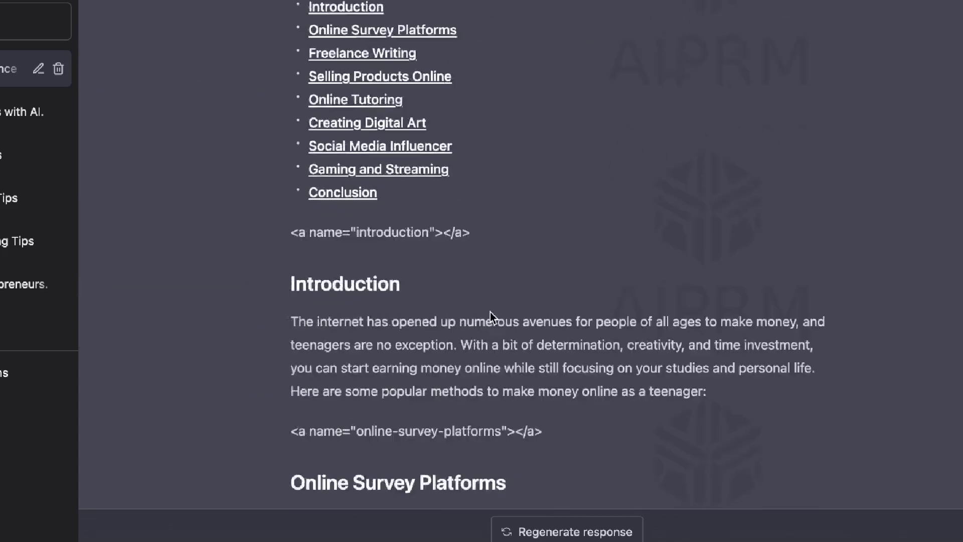
pyautogui.scroll(-15, 493, 317)
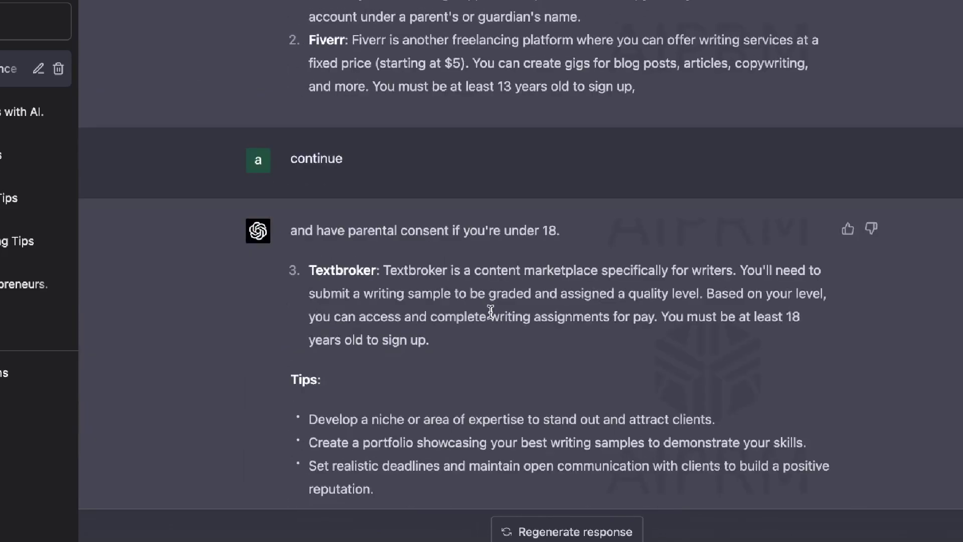
pyautogui.scroll(-13, 492, 316)
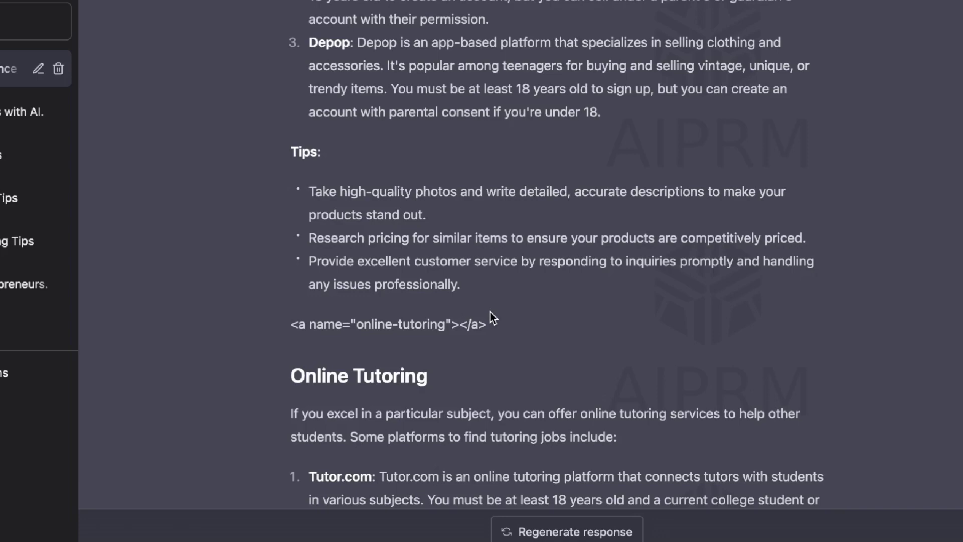
pyautogui.scroll(-3, 493, 317)
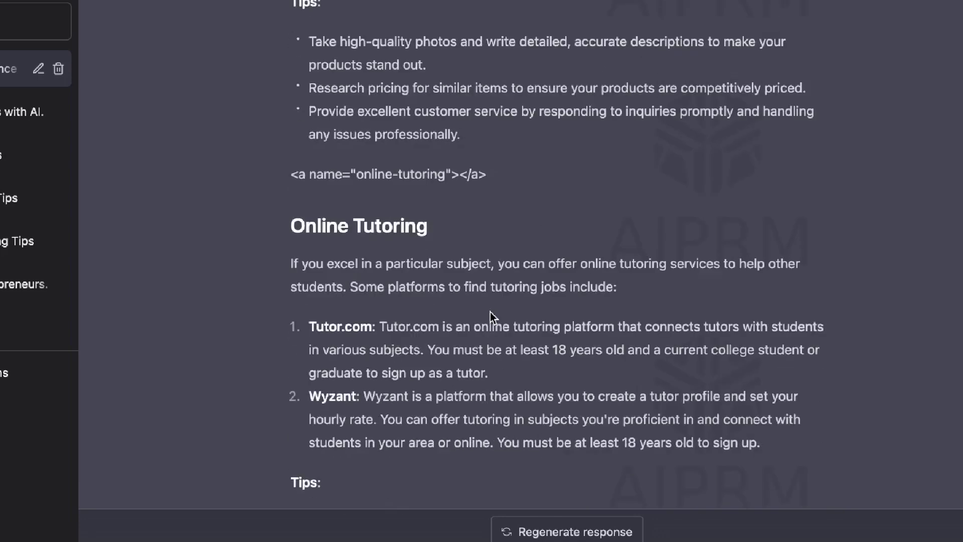
pyautogui.scroll(-5, 492, 317)
pyautogui.scroll(-9, 492, 317)
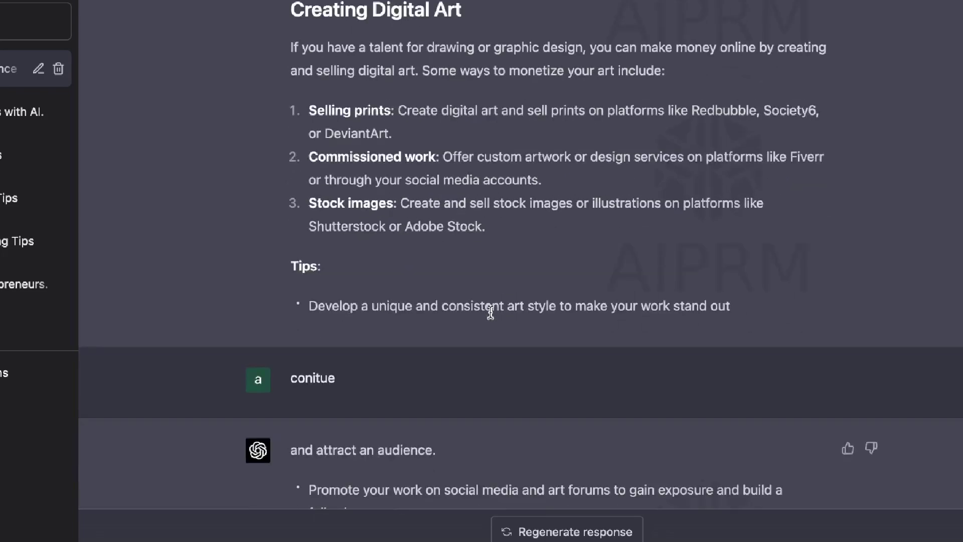
pyautogui.scroll(-3, 492, 315)
pyautogui.scroll(-20, 492, 317)
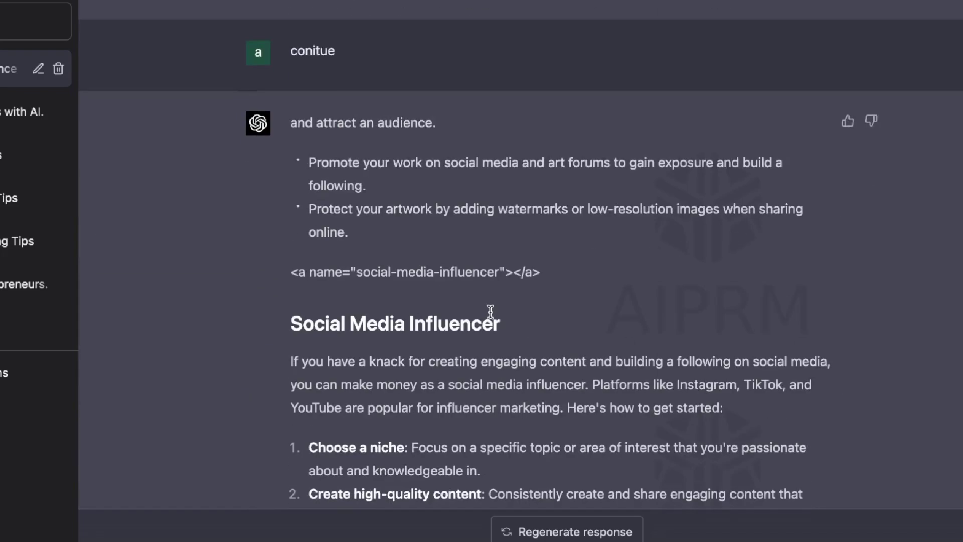
pyautogui.scroll(-6, 492, 317)
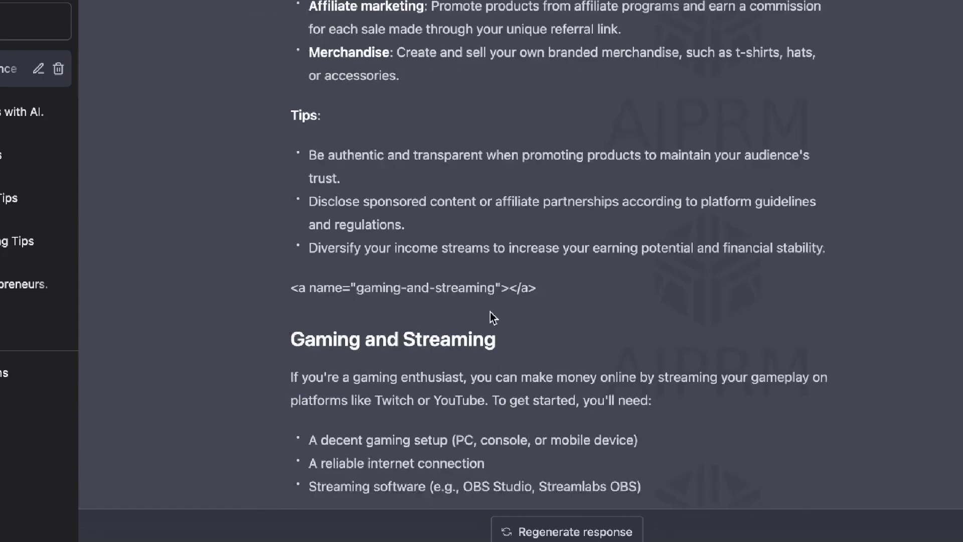
pyautogui.scroll(-1, 490, 312)
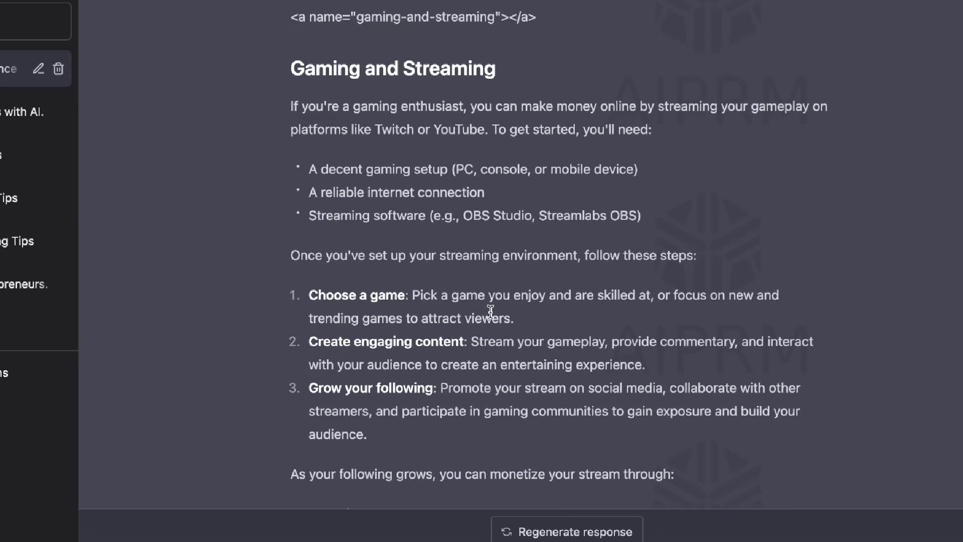
pyautogui.scroll(-1, 490, 311)
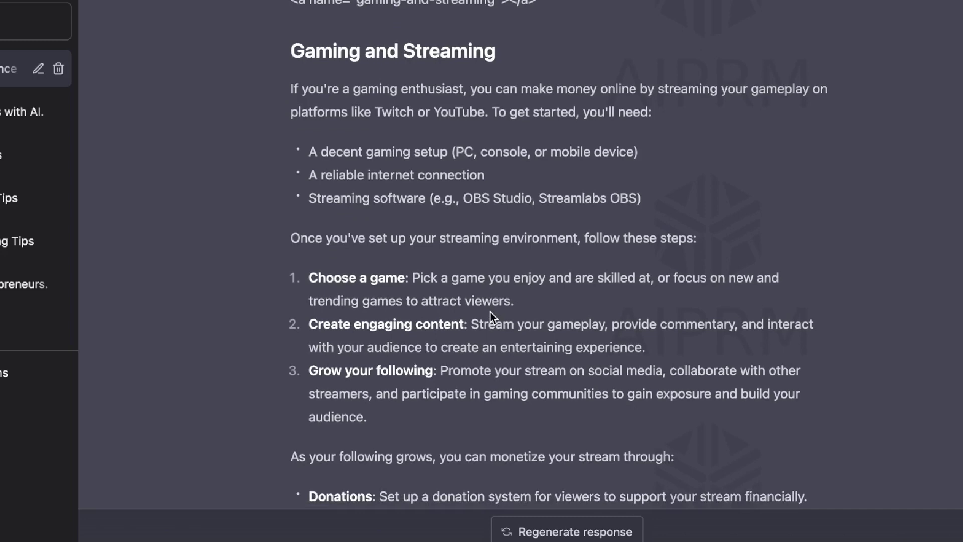
pyautogui.scroll(-1, 490, 312)
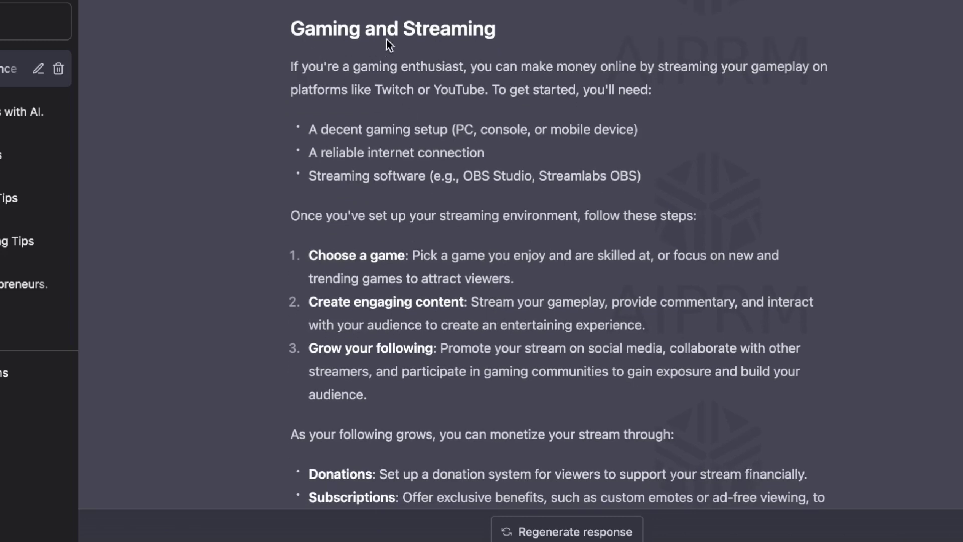
pyautogui.scroll(-2, 436, 146)
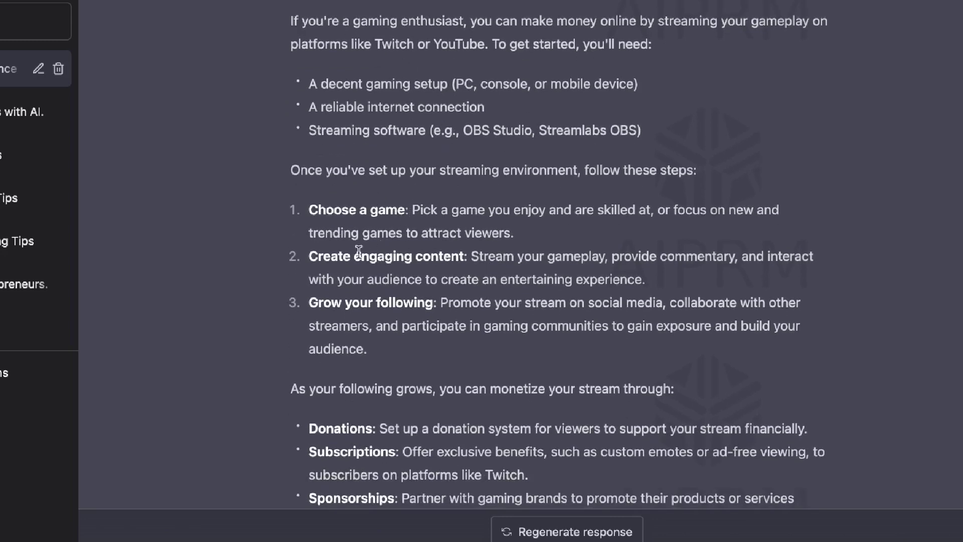
pyautogui.scroll(-4, 358, 253)
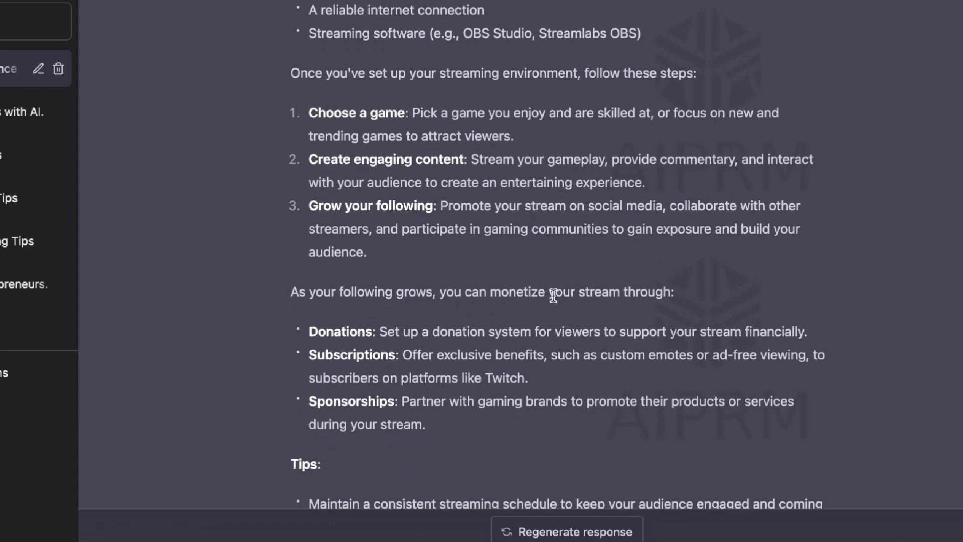
pyautogui.scroll(-2, 382, 351)
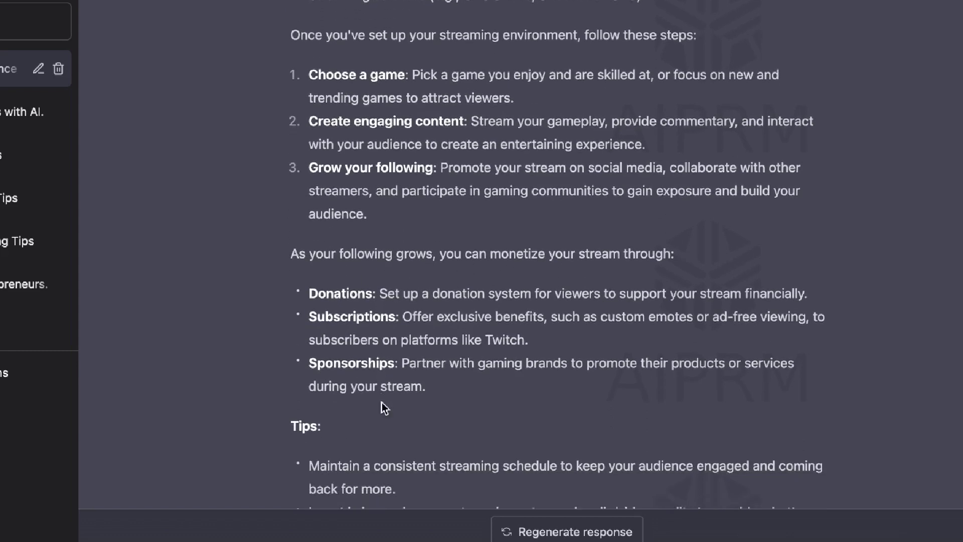
pyautogui.scroll(-11, 411, 376)
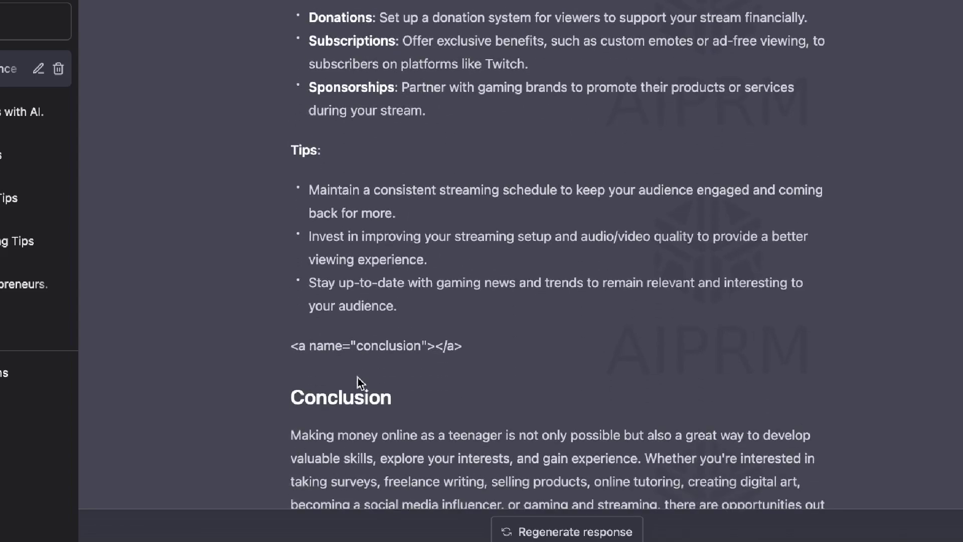
pyautogui.scroll(-7, 357, 381)
# - Select the whole blog post from the Conclusion's last word up to the title
pyautogui.moveTo(359, 470); pyautogui.dragTo(300, 269)
pyautogui.scroll(20, 295, 287)
pyautogui.scroll(20, 294, 286)
pyautogui.scroll(10, 295, 288)
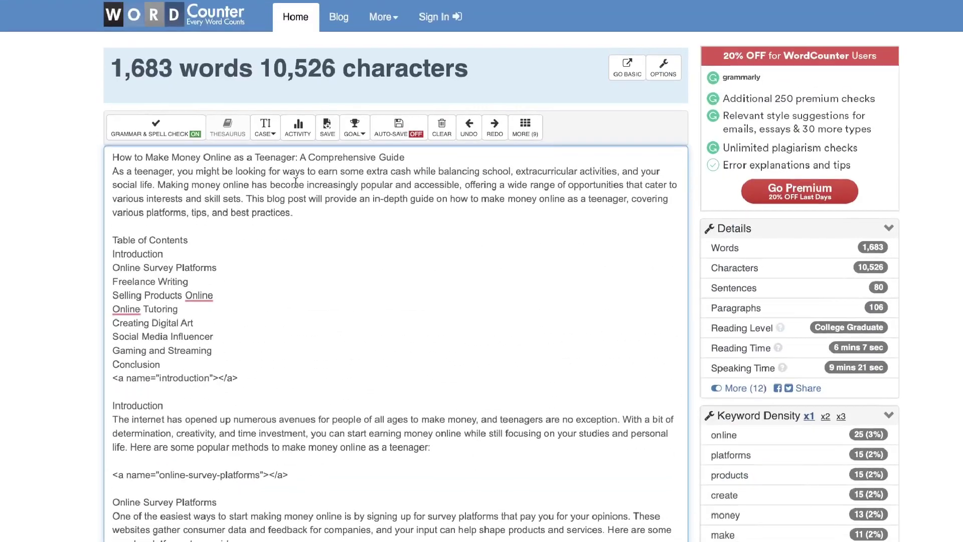
# - Check WordCounter's 1,683 words and 10,526 characters, then scroll the pasted text and back up
pyautogui.moveTo(113, 69); pyautogui.dragTo(160, 90)
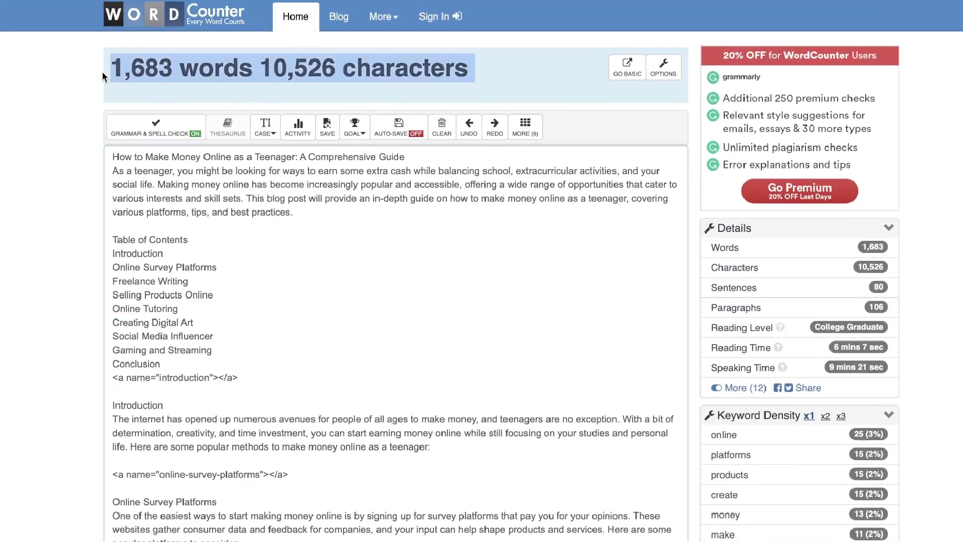
pyautogui.click(161, 90)
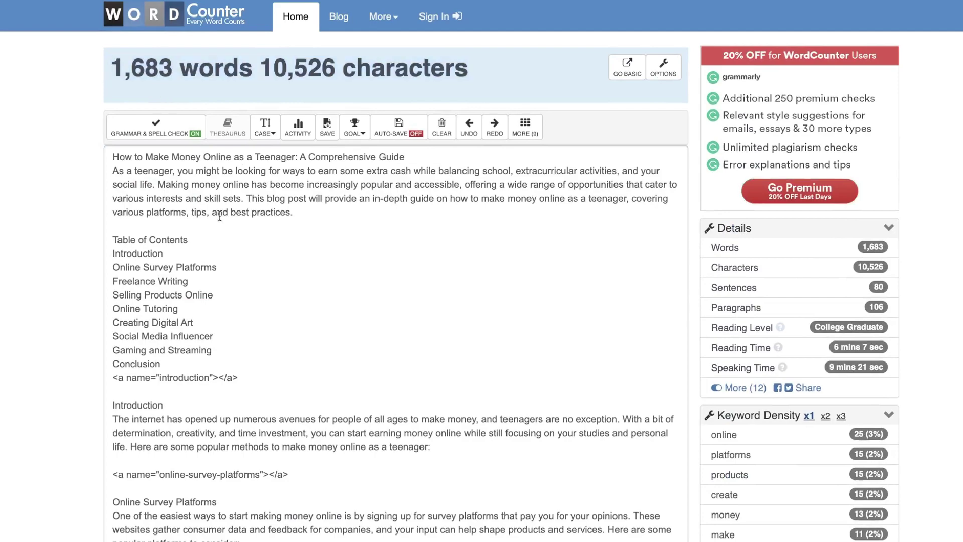
pyautogui.scroll(-9, 242, 322)
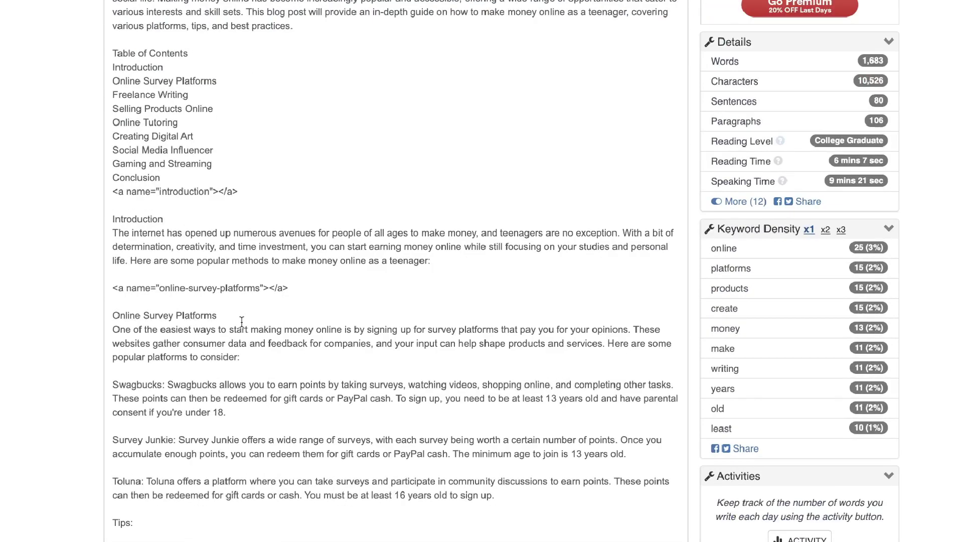
pyautogui.scroll(-12, 287, 329)
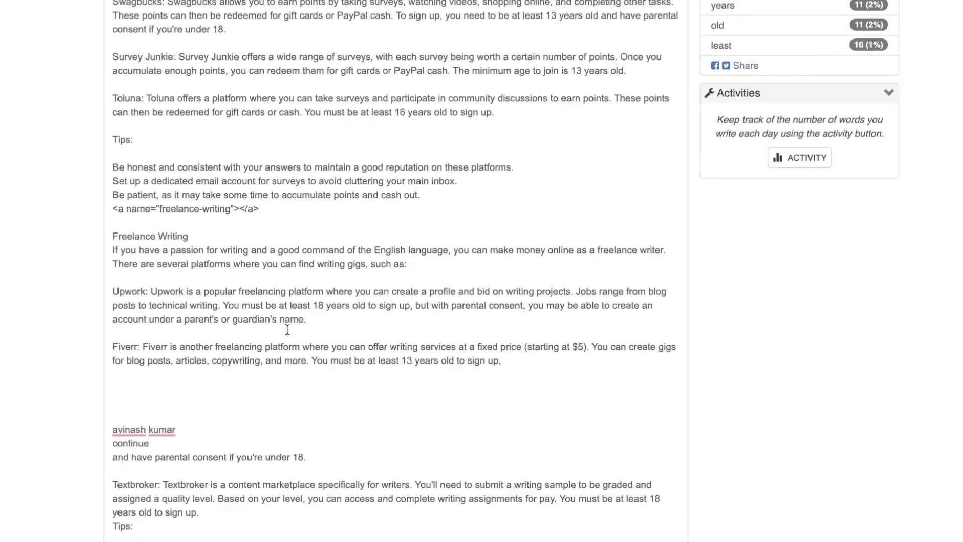
pyautogui.scroll(-13, 287, 329)
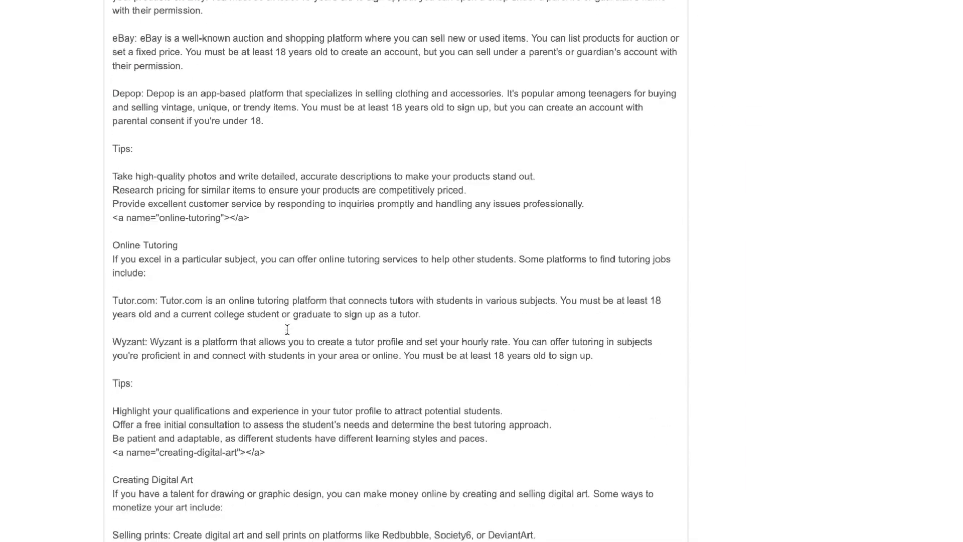
pyautogui.scroll(-12, 287, 329)
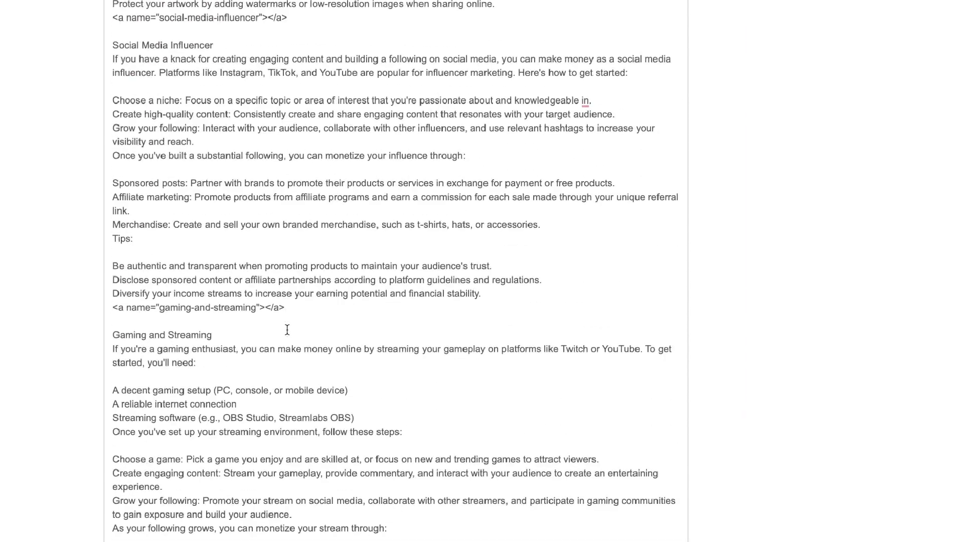
pyautogui.scroll(20, 286, 329)
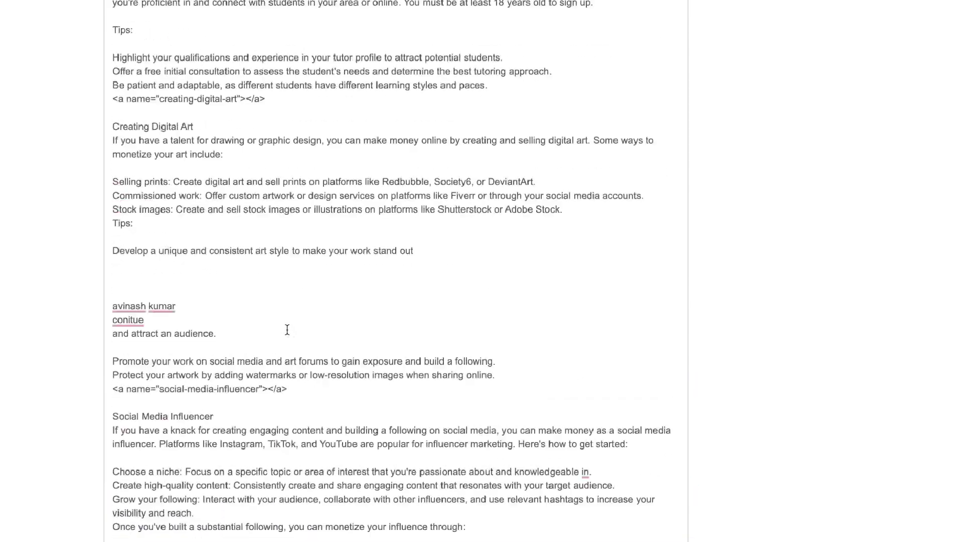
pyautogui.scroll(1, 375, 296)
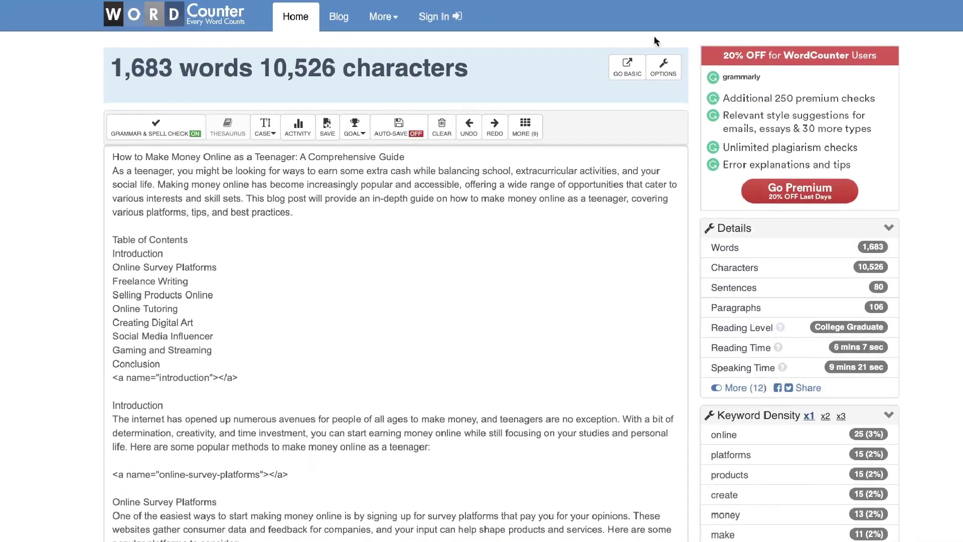
# - Back in ChatGPT, select the blog-post request and read the reply down to its Conclusion
pyautogui.click(652, 1)
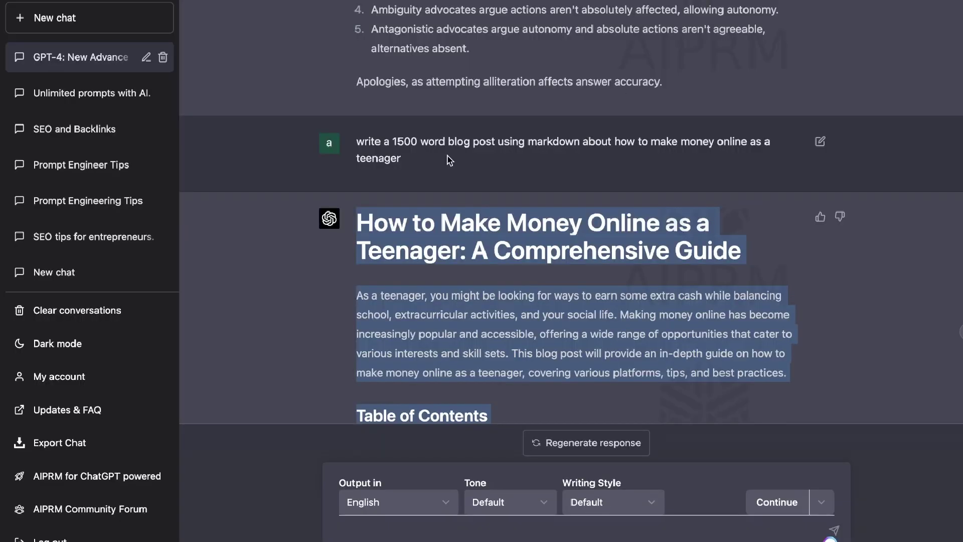
pyautogui.moveTo(415, 167); pyautogui.dragTo(352, 149)
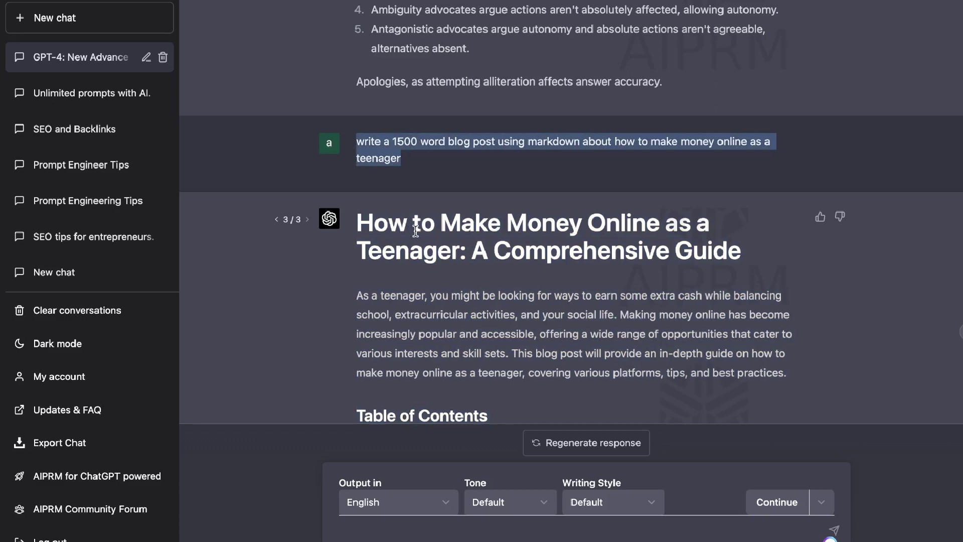
pyautogui.scroll(-1, 415, 234)
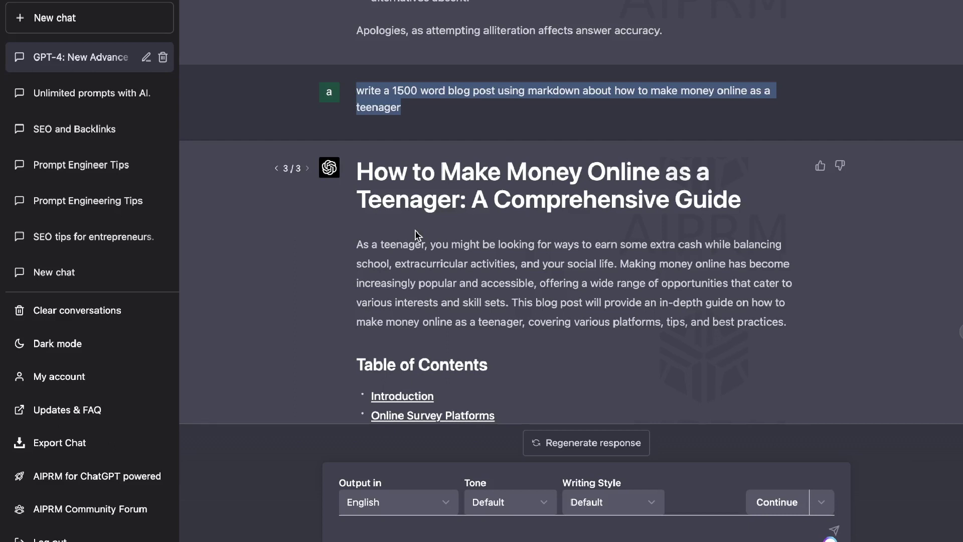
pyautogui.scroll(-2, 429, 161)
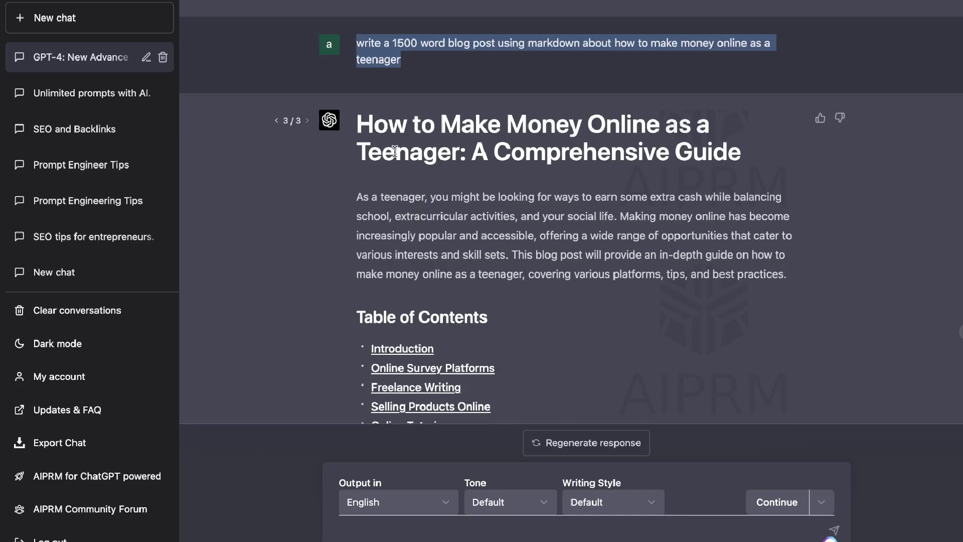
pyautogui.scroll(-1, 397, 153)
pyautogui.scroll(-15, 395, 155)
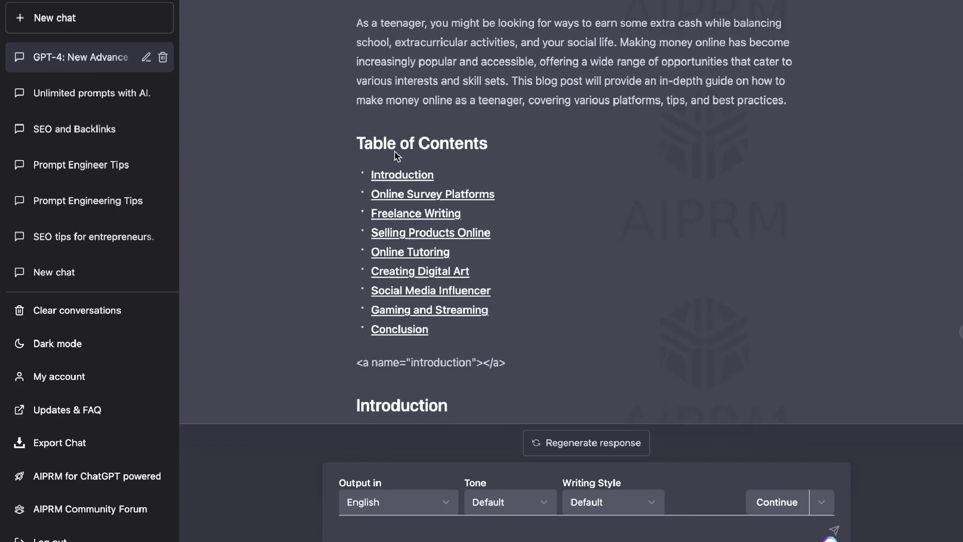
pyautogui.scroll(-10, 394, 155)
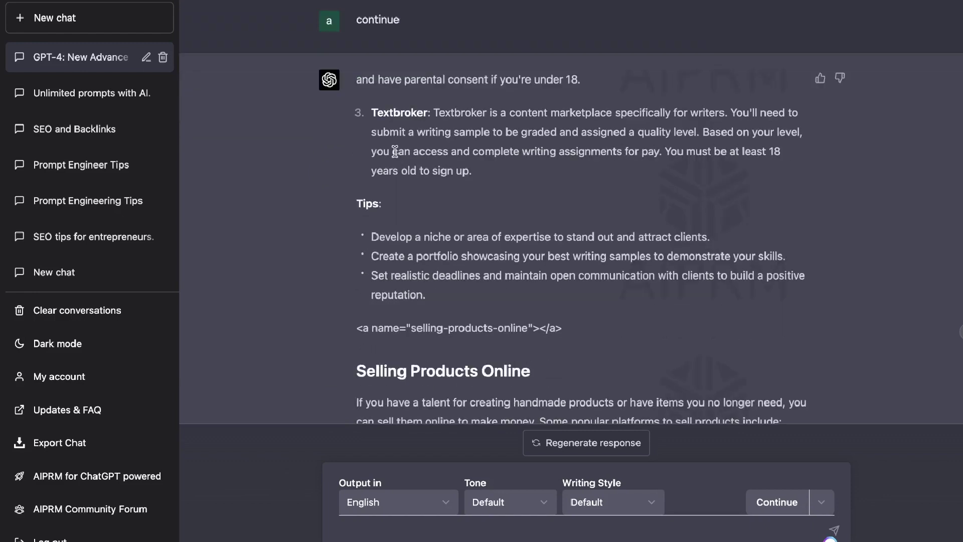
pyautogui.scroll(-20, 577, 384)
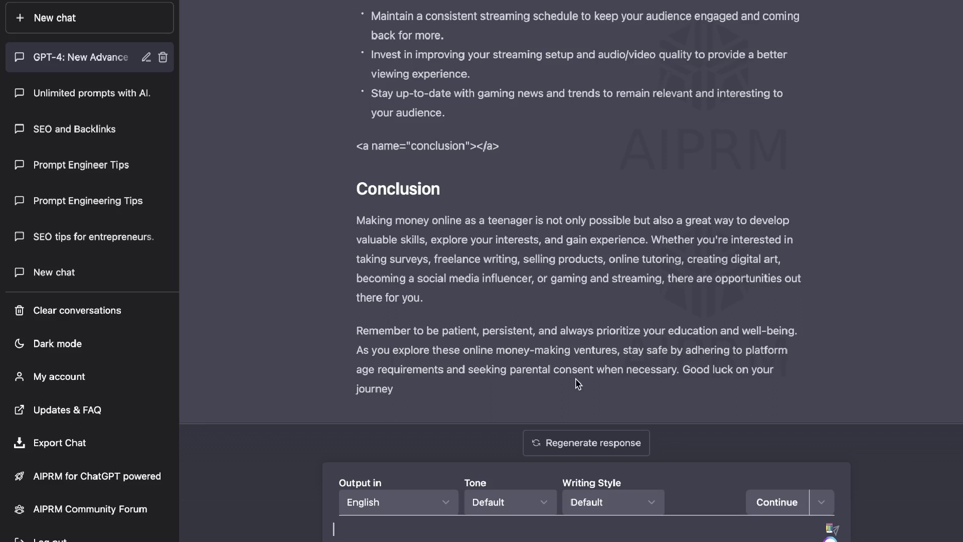
# - Send the equation |(x + 1 - x/2)| = 2(2x^2 - 1) for GPT-4 to solve
pyautogui.hotkey('ctrl', 'v')
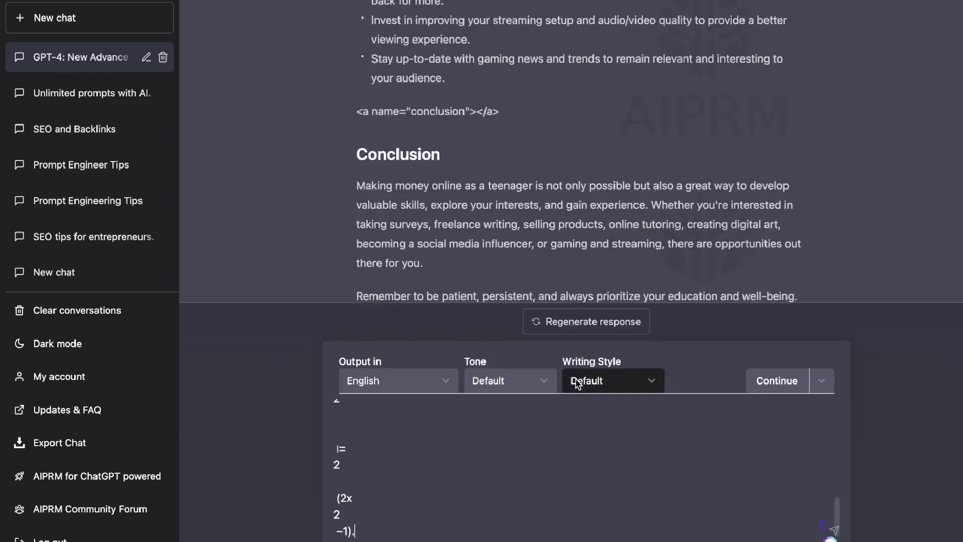
pyautogui.press('Return')
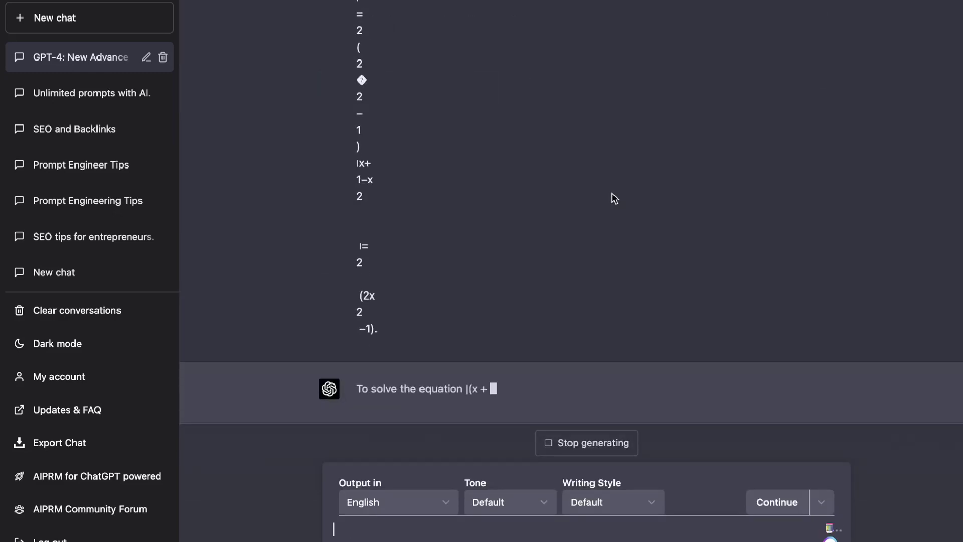
pyautogui.scroll(4, 614, 198)
pyautogui.scroll(2, 614, 198)
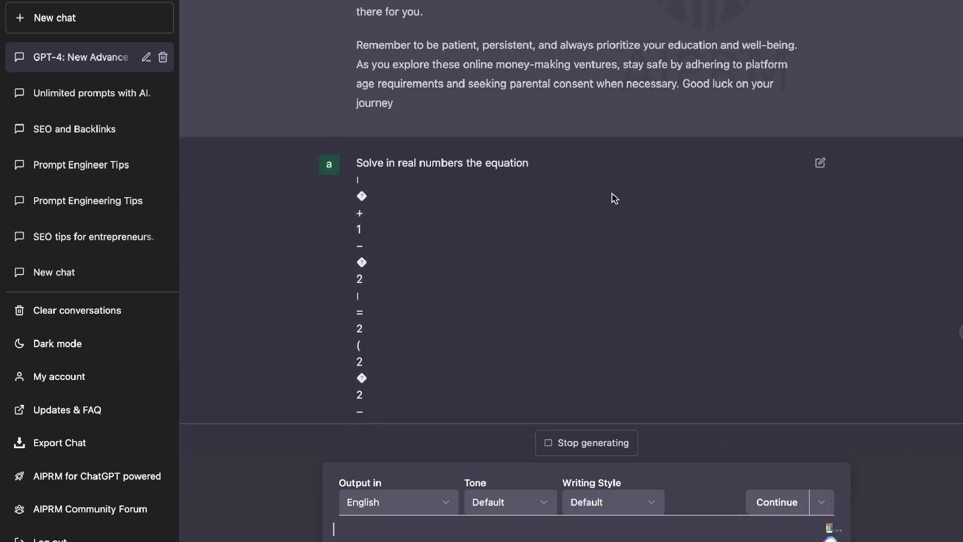
pyautogui.scroll(-1, 615, 198)
pyautogui.scroll(-10, 614, 198)
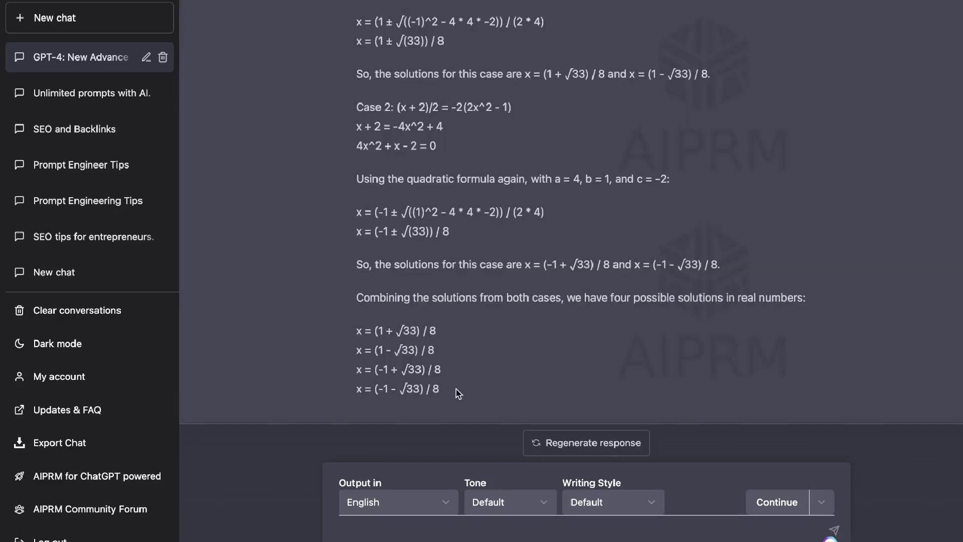
# - Select the solution reply, deselect it, and read down to the four real solutions
pyautogui.moveTo(458, 393); pyautogui.dragTo(345, 333)
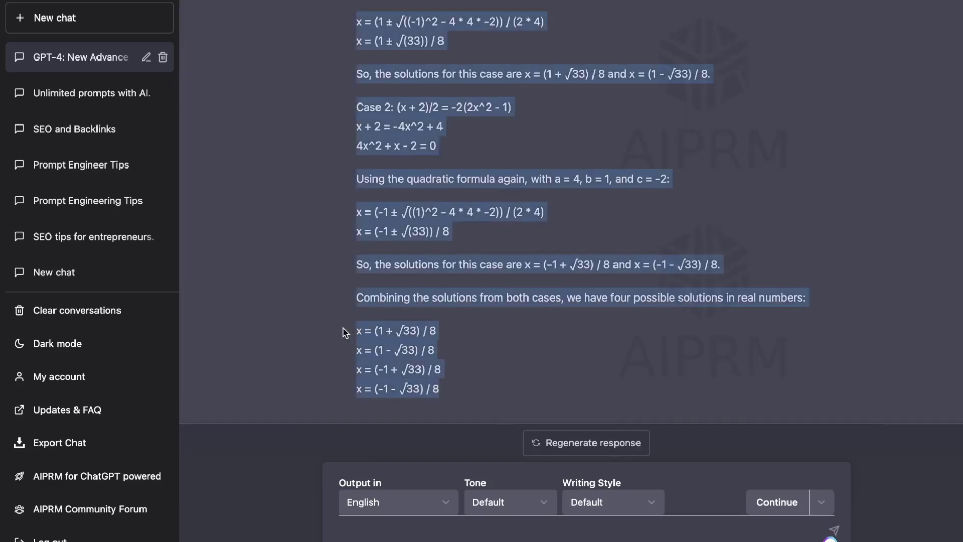
pyautogui.scroll(10, 459, 269)
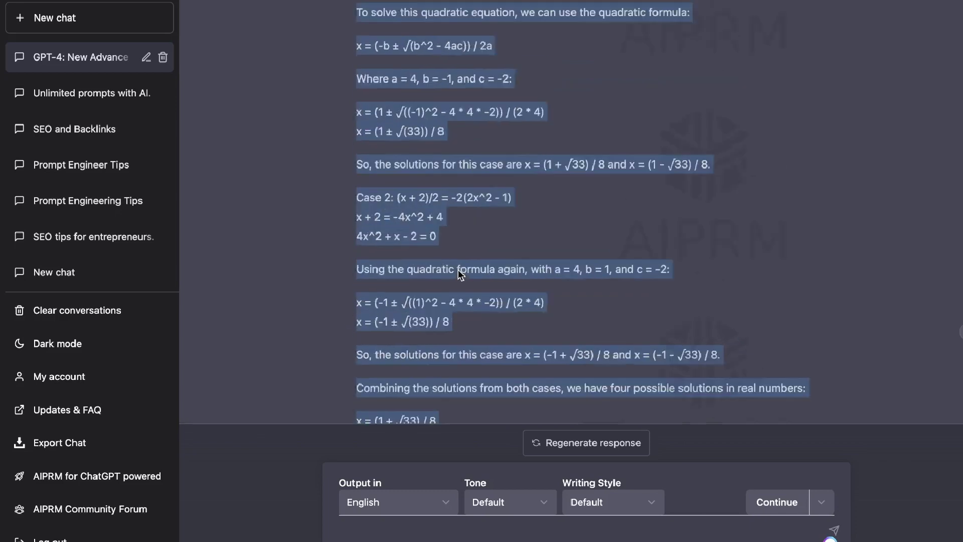
pyautogui.scroll(1, 618, 232)
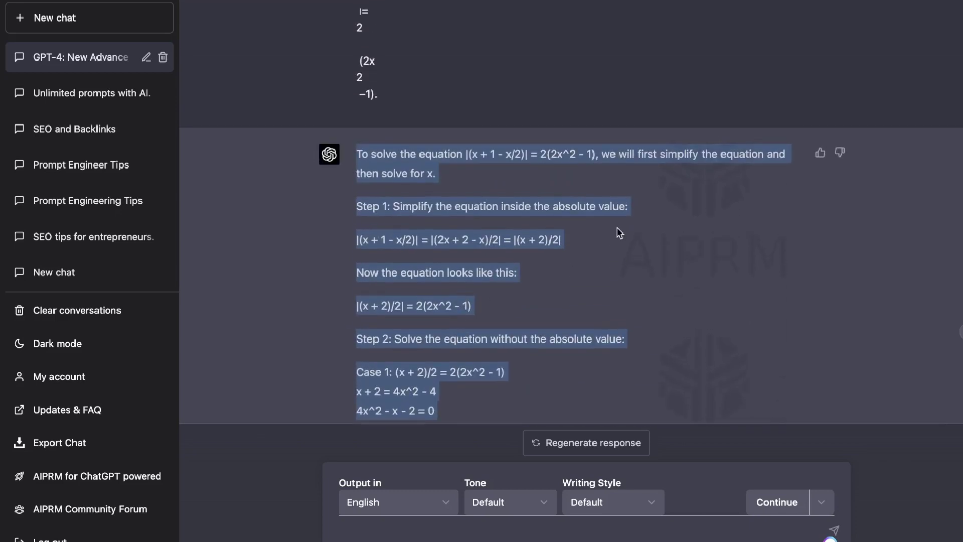
pyautogui.click(617, 228)
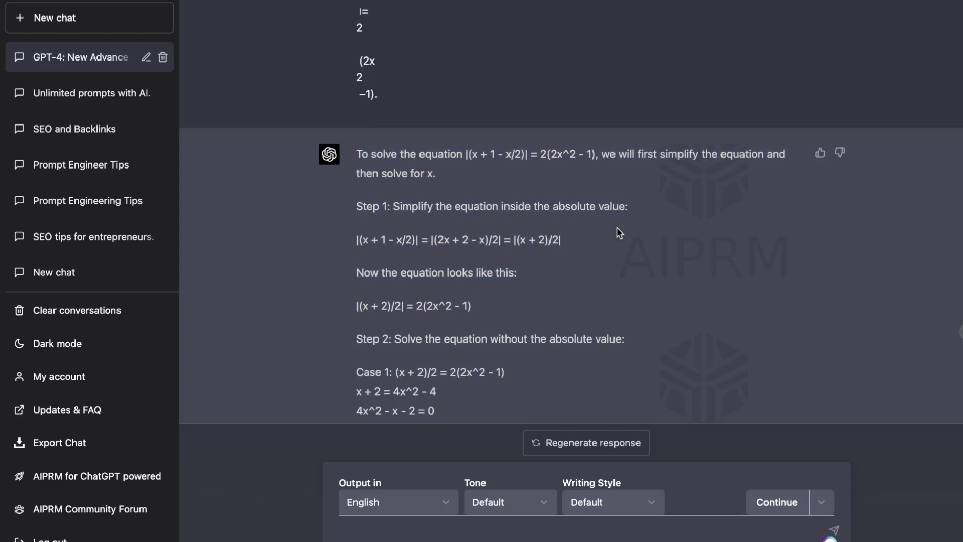
pyautogui.scroll(-9, 735, 38)
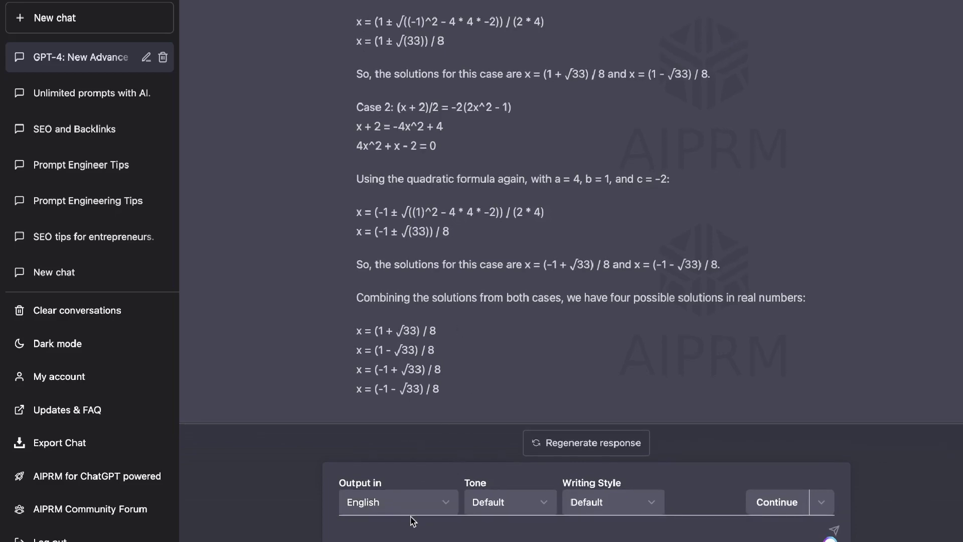
# - Review the four equation solutions, then copy the link to the Amazon.ca question-mark dice image
pyautogui.scroll(12, 478, 316)
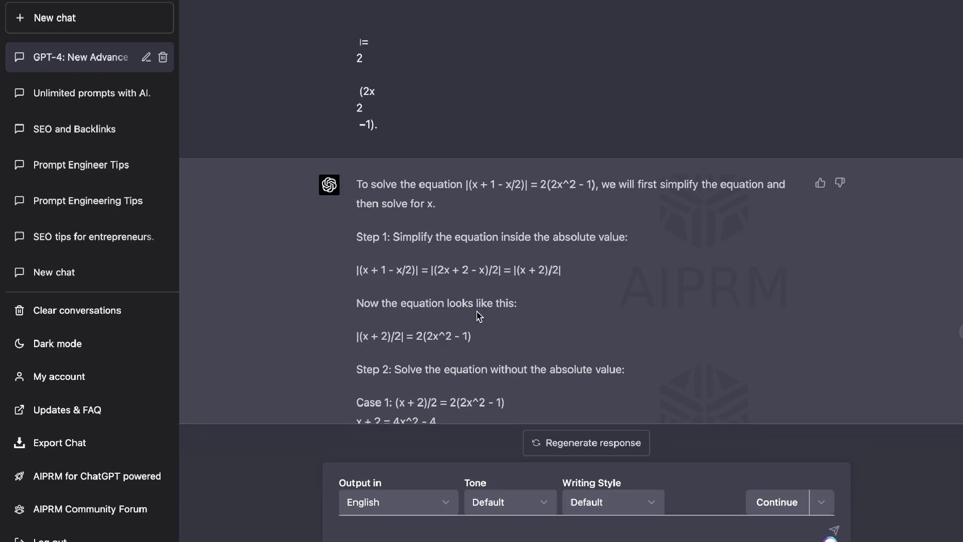
pyautogui.scroll(-10, 479, 316)
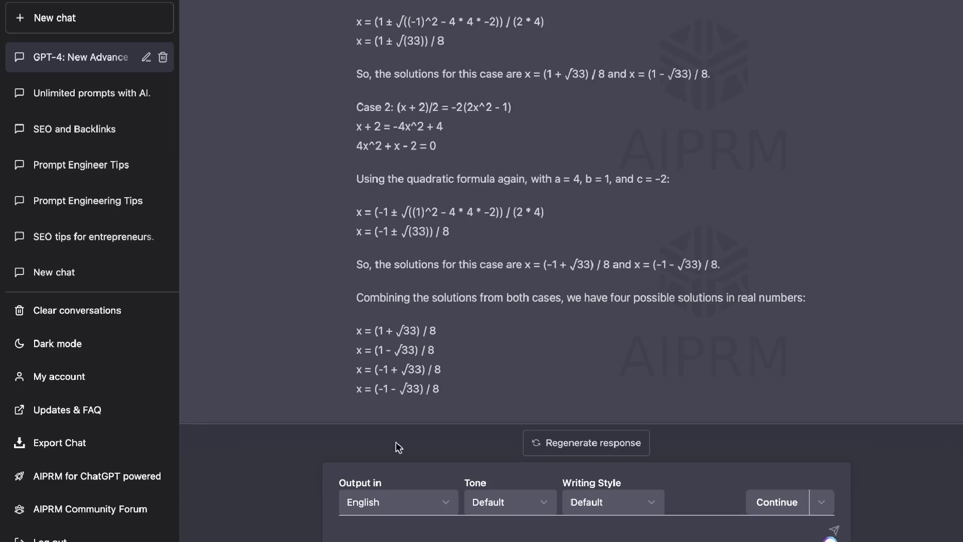
pyautogui.click(367, 535)
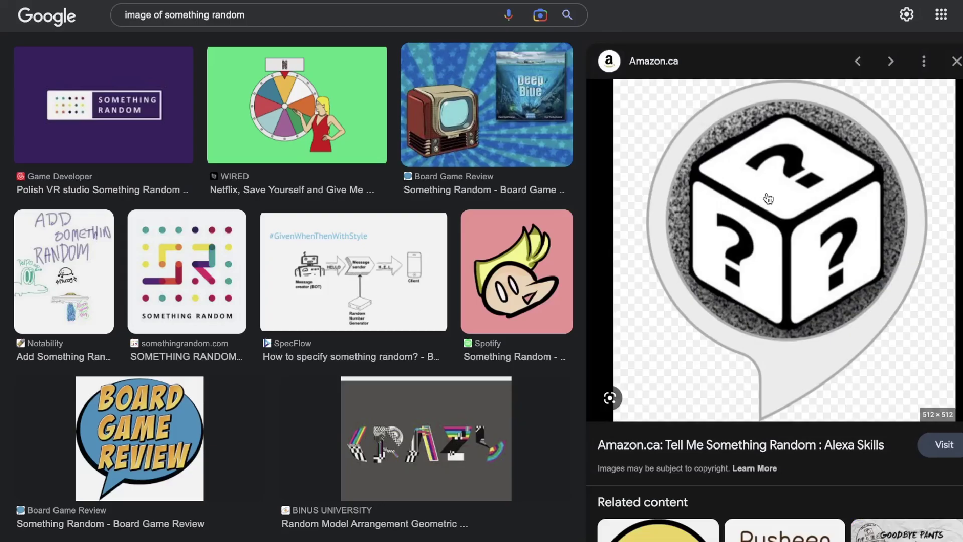
pyautogui.rightClick(768, 190)
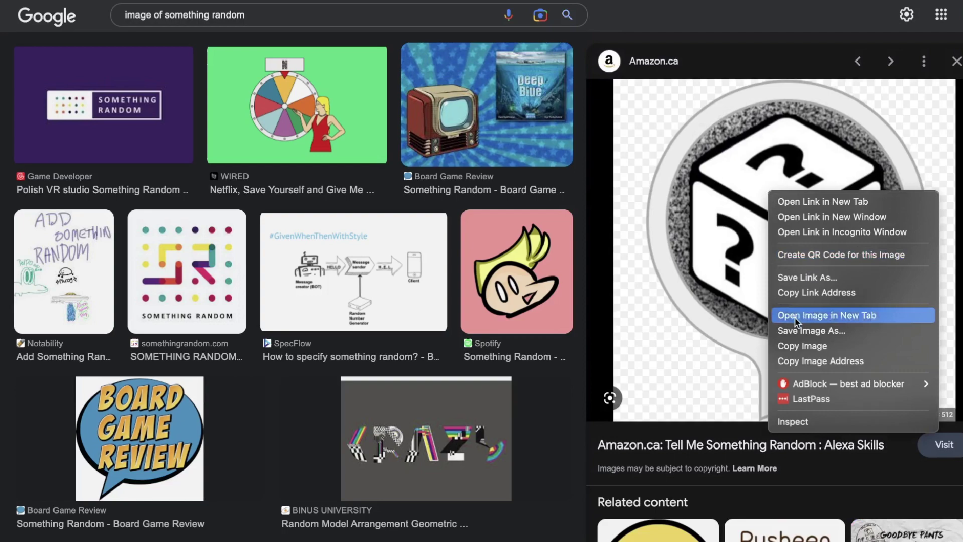
pyautogui.click(814, 294)
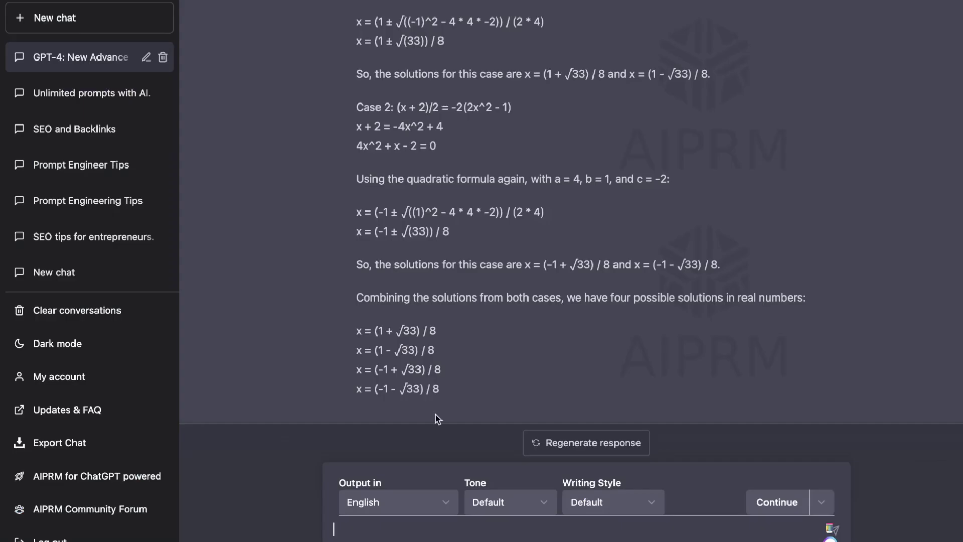
# - Send the dice image link with 'describe this image', then copy the dice picture itself
pyautogui.press('super+v')
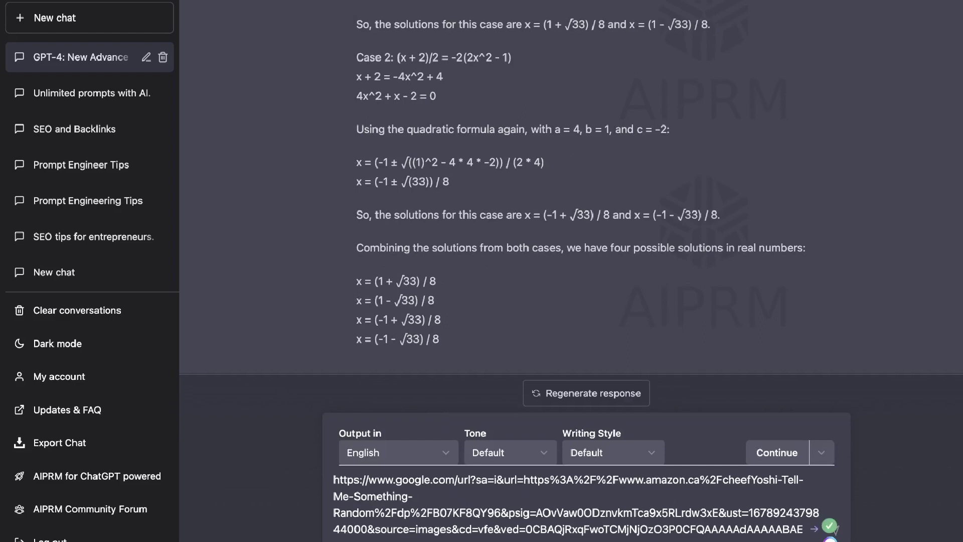
pyautogui.write('describe this ')
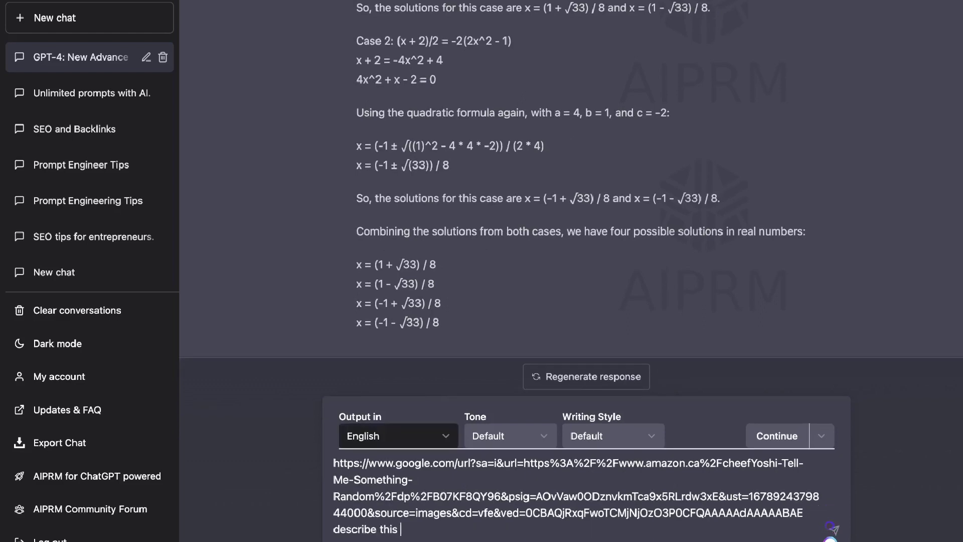
pyautogui.write('image')
pyautogui.press('Return')
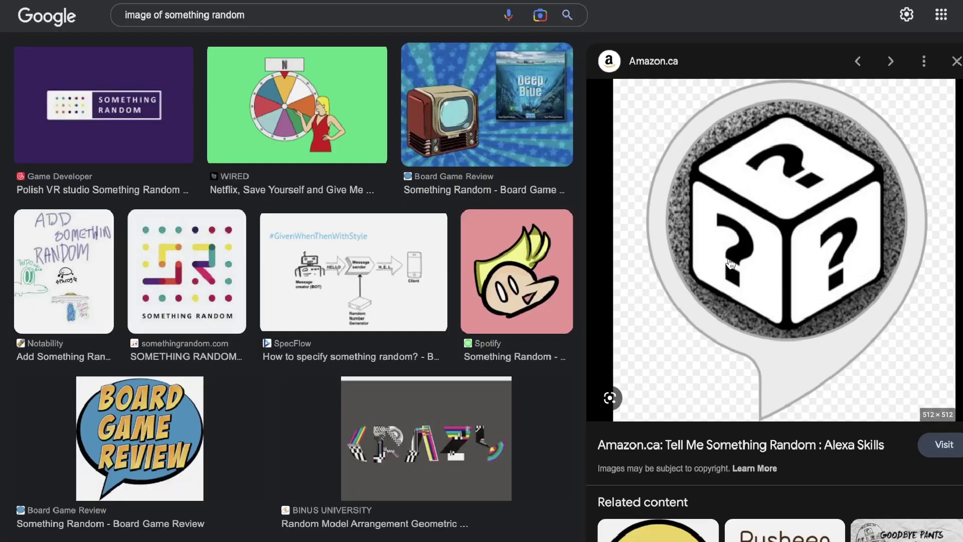
pyautogui.rightClick(730, 264)
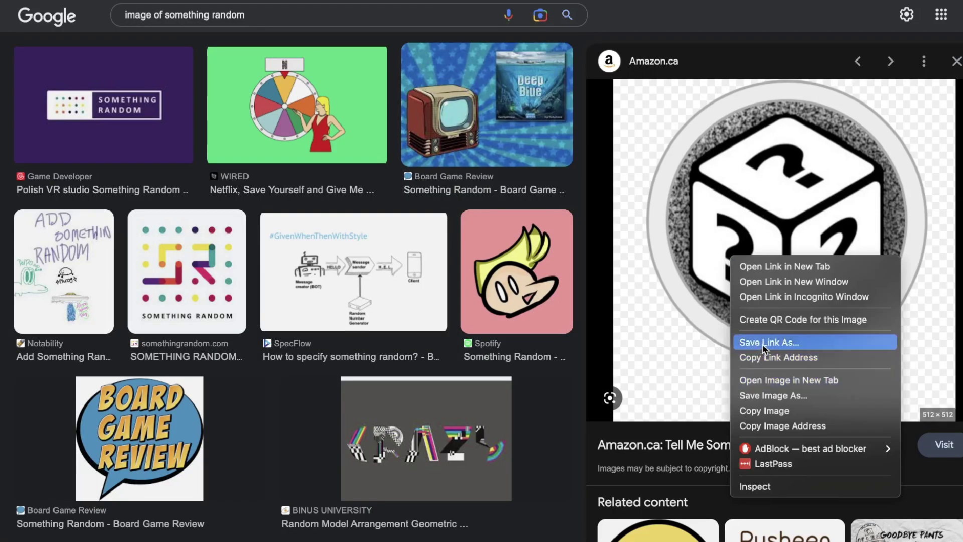
pyautogui.click(764, 410)
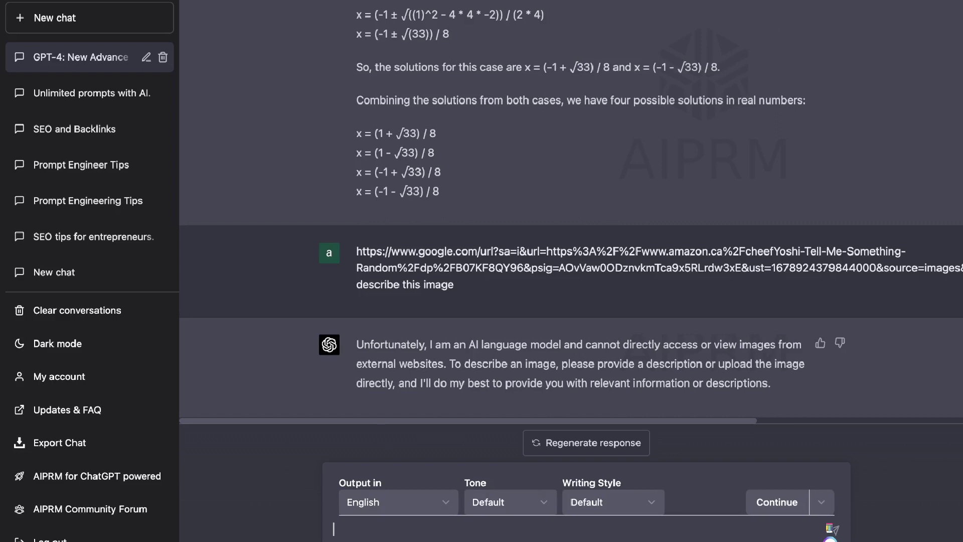
pyautogui.moveTo(613, 242)
pyautogui.scroll(20, 612, 242)
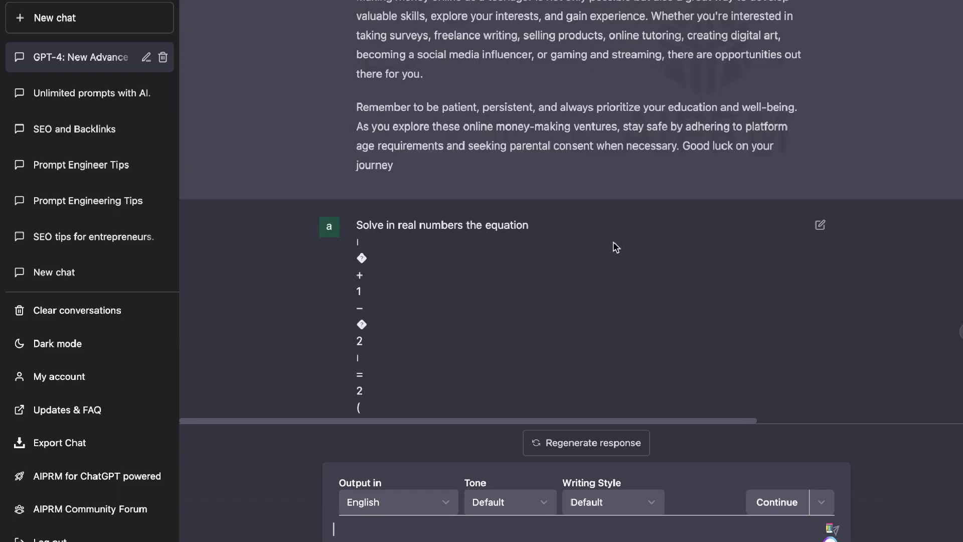
pyautogui.scroll(2, 613, 242)
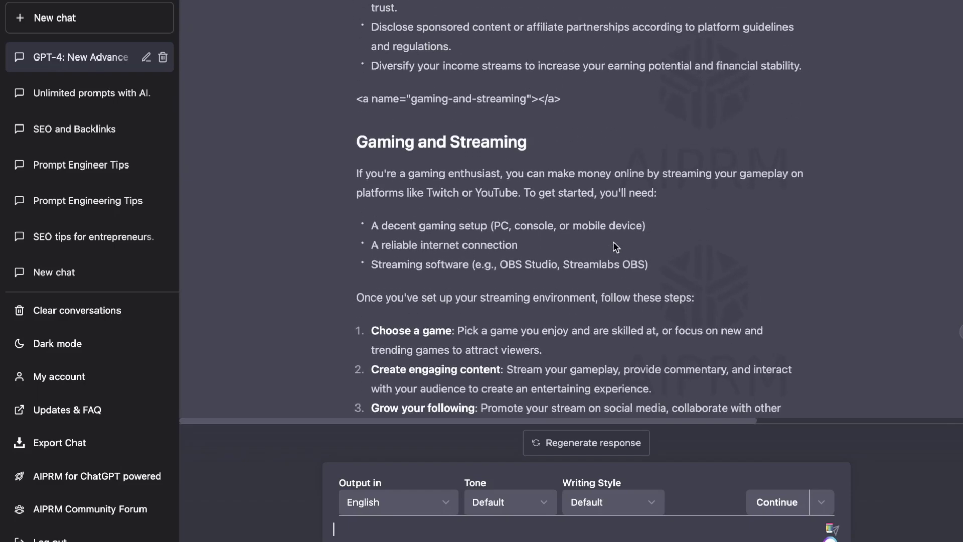
pyautogui.scroll(6, 613, 242)
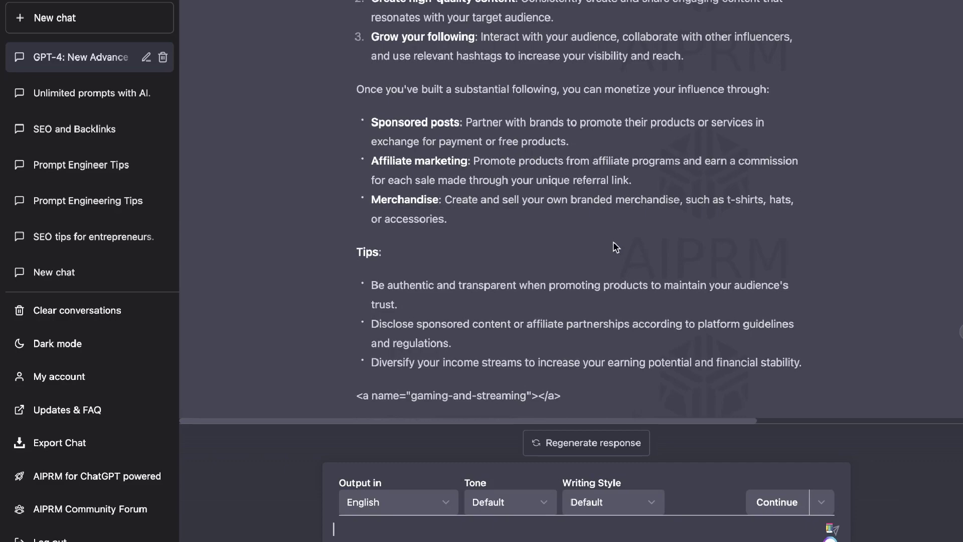
pyautogui.scroll(-20, 612, 241)
pyautogui.scroll(20, 613, 241)
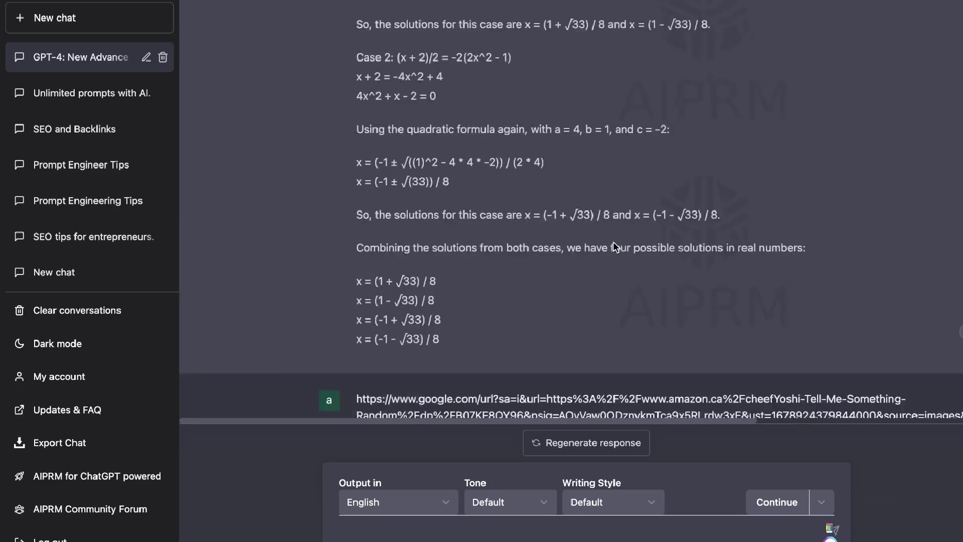
pyautogui.scroll(1, 613, 242)
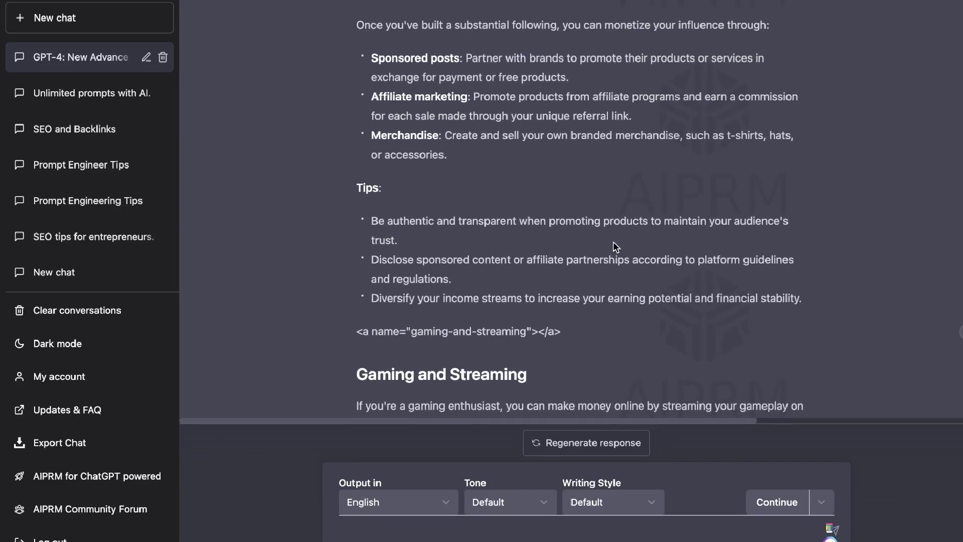
pyautogui.scroll(12, 613, 242)
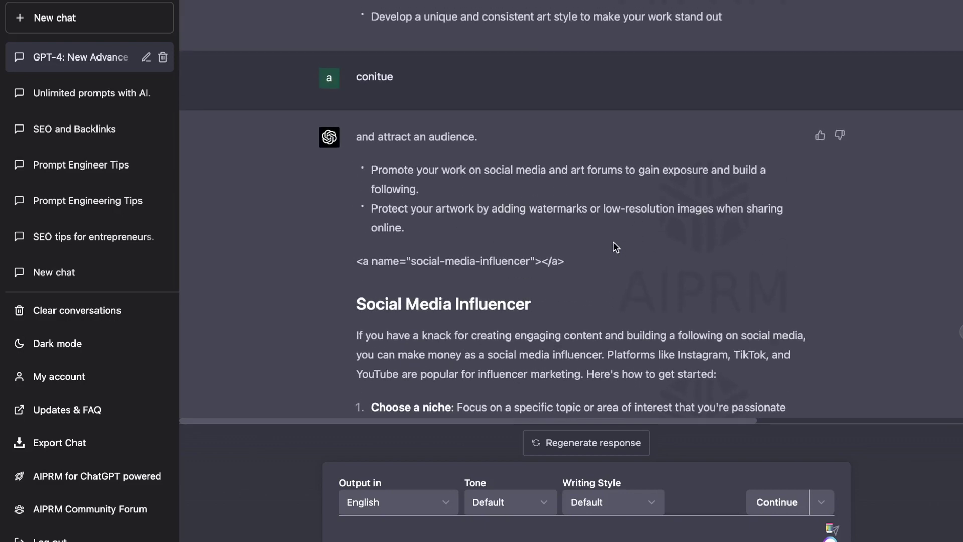
pyautogui.scroll(8, 612, 241)
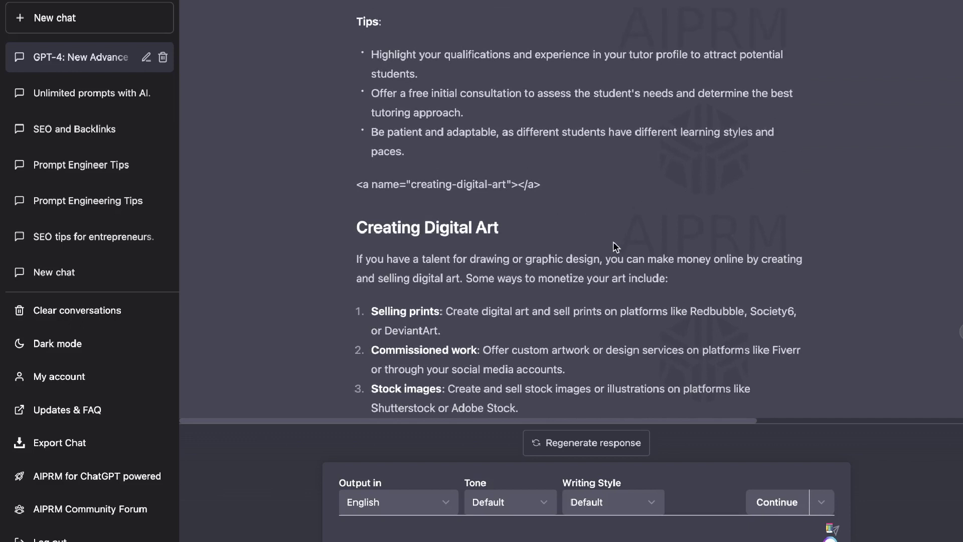
pyautogui.scroll(10, 612, 241)
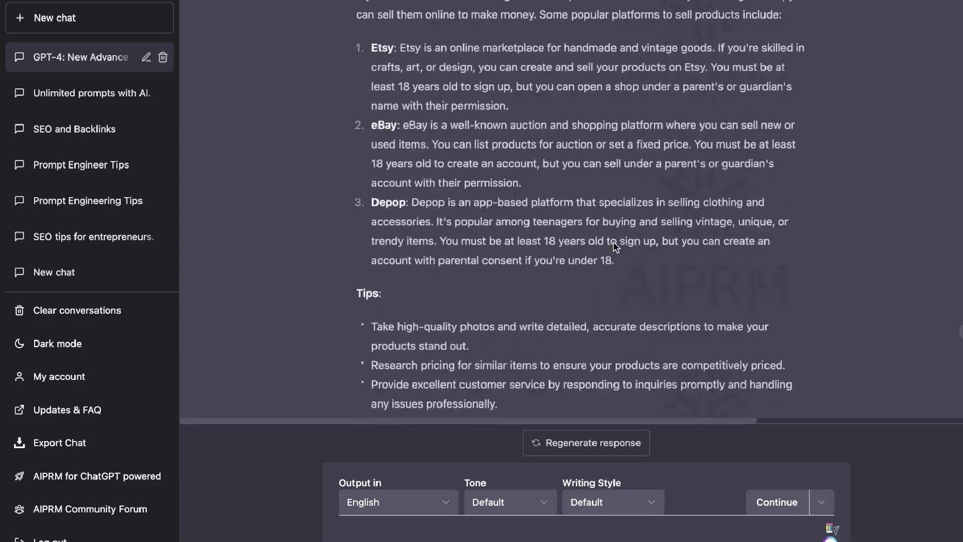
pyautogui.scroll(15, 506, 142)
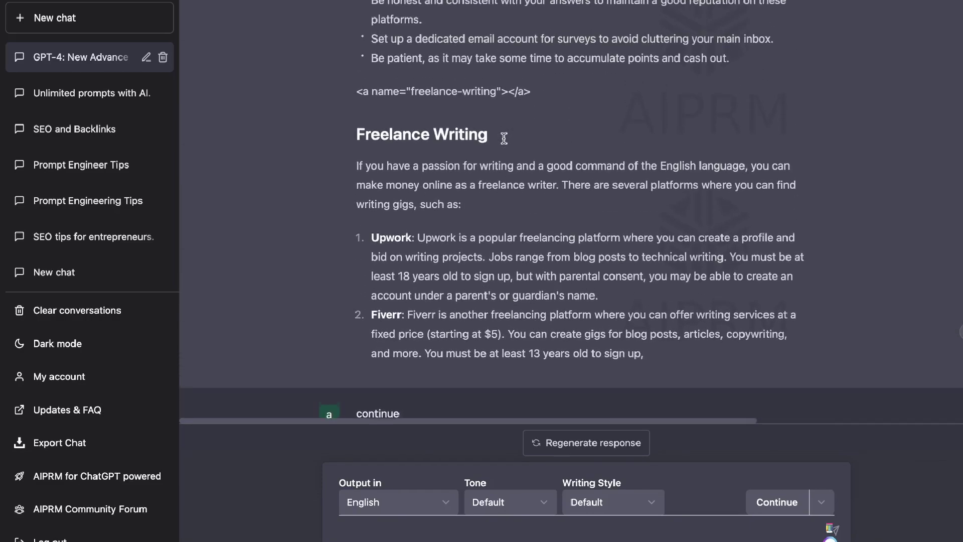
pyautogui.scroll(1, 506, 143)
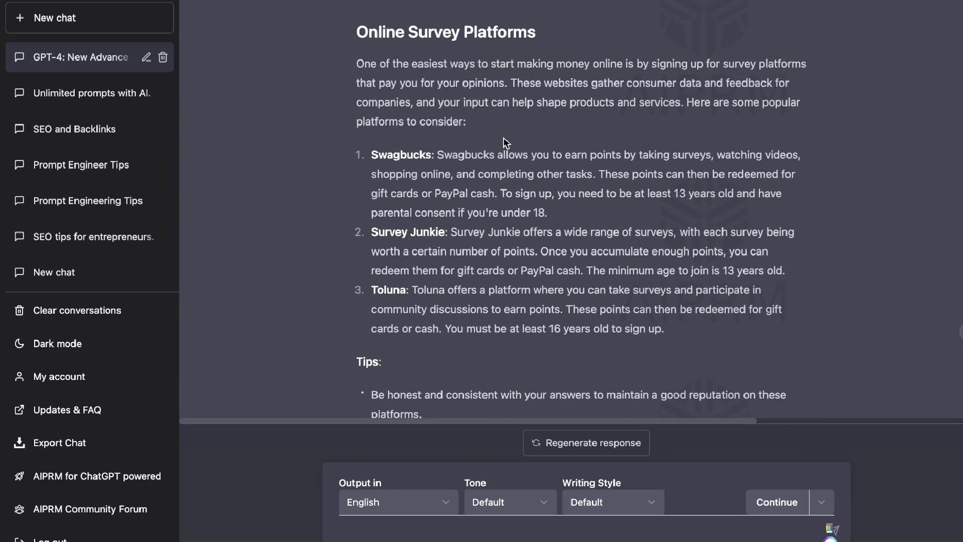
pyautogui.scroll(15, 506, 143)
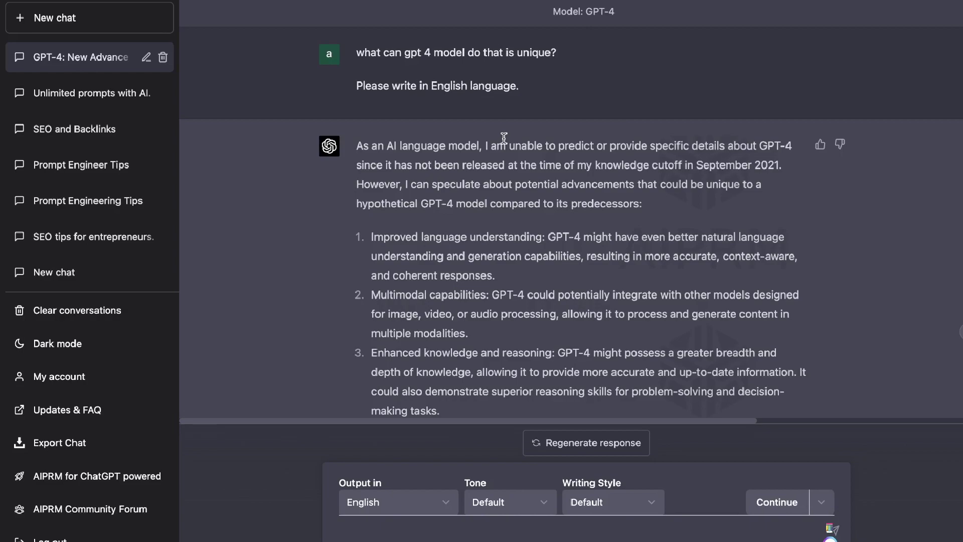
pyautogui.scroll(-20, 504, 138)
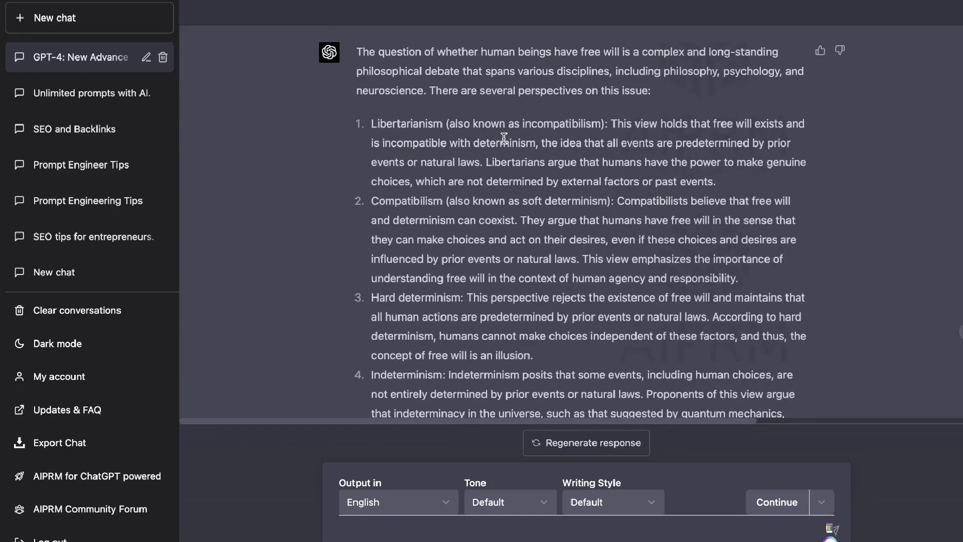
pyautogui.scroll(-10, 504, 138)
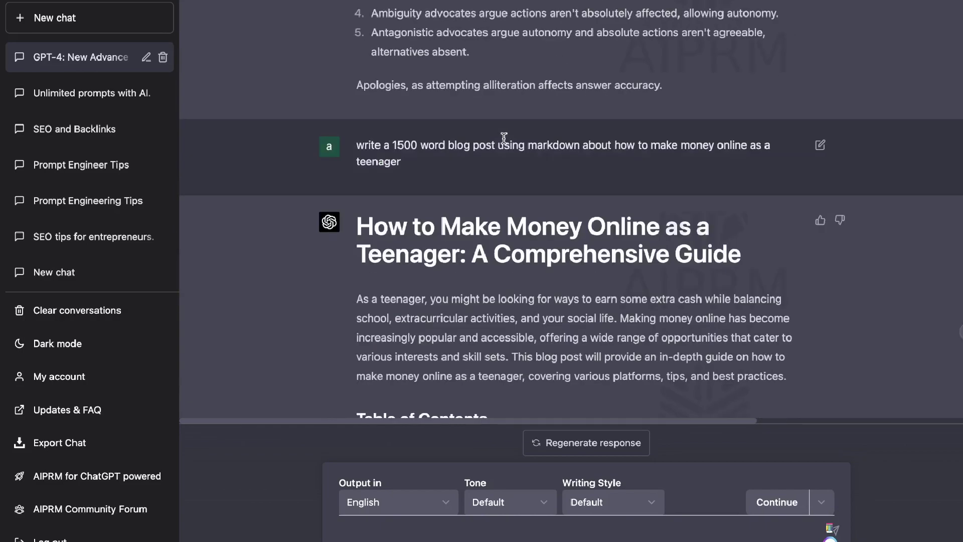
pyautogui.scroll(-15, 504, 138)
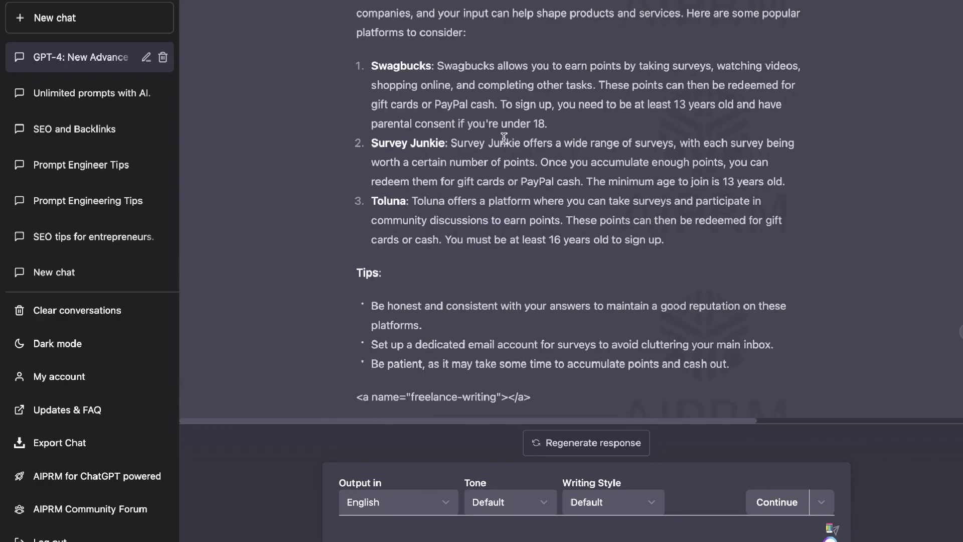
pyautogui.scroll(-10, 504, 138)
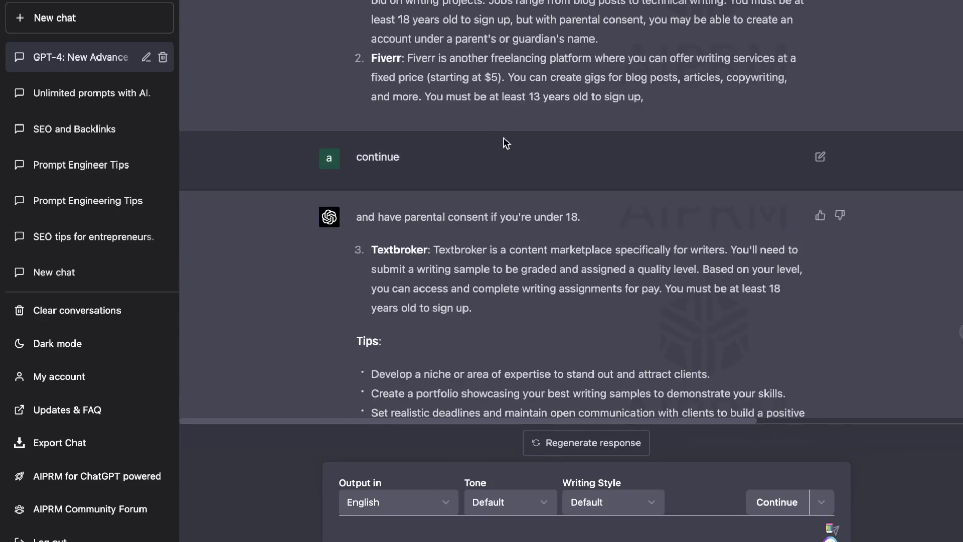
pyautogui.scroll(-10, 504, 137)
pyautogui.scroll(-15, 504, 138)
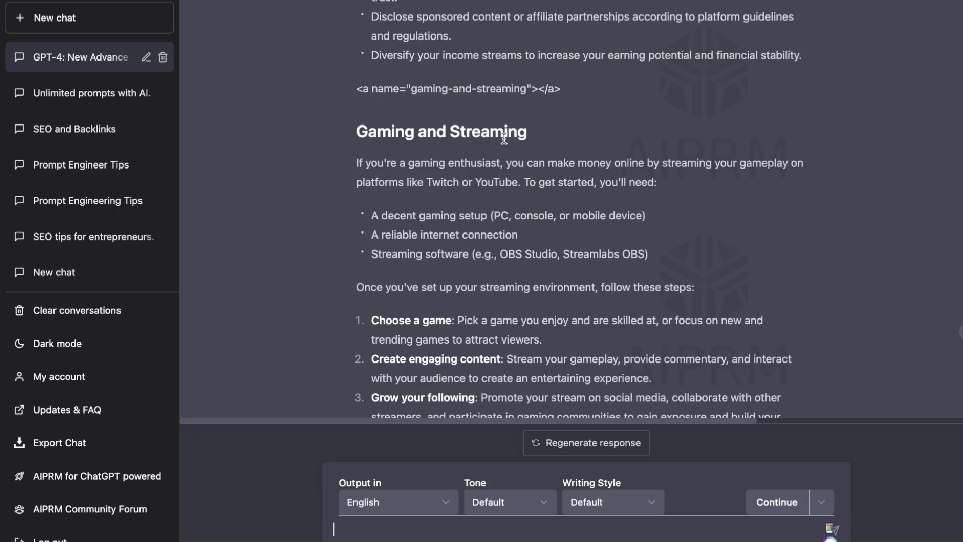
pyautogui.scroll(20, 411, 265)
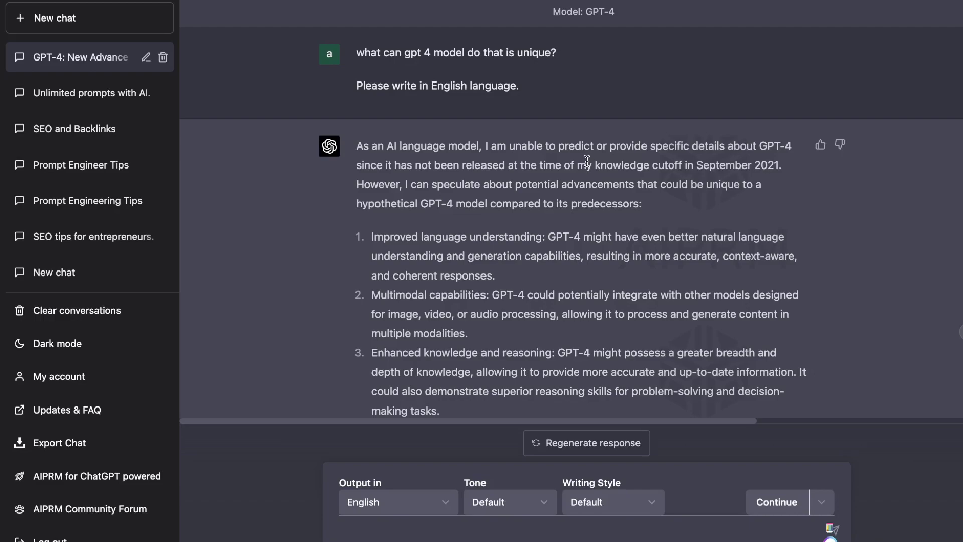
pyautogui.scroll(-20, 587, 160)
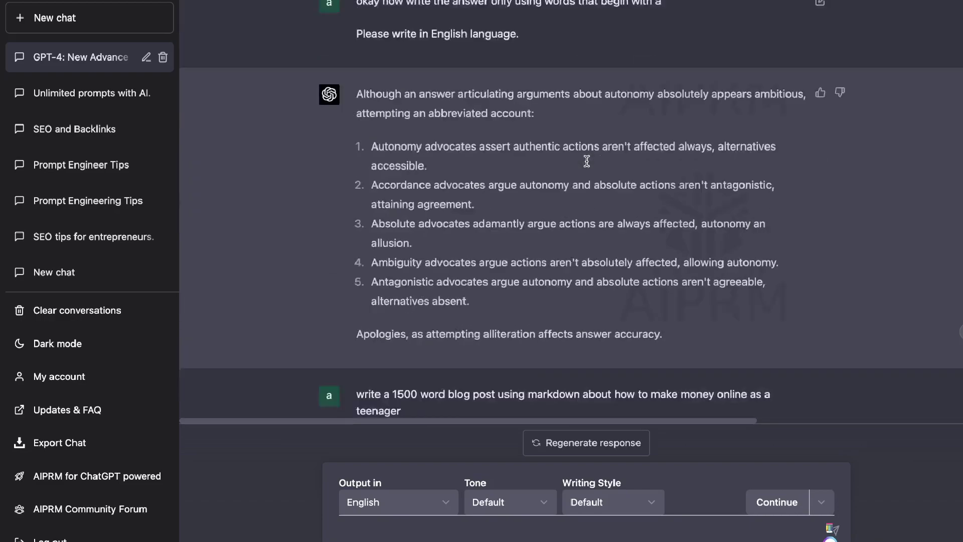